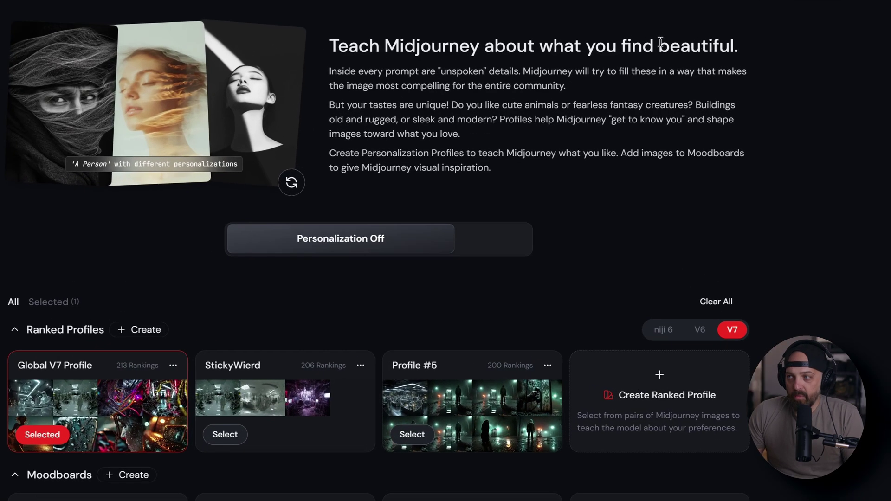
Browse the lab images made with the StickyWierd profile, then return to the profiles page
{"action": "mouse_move", "coordinate": [158, 129]}
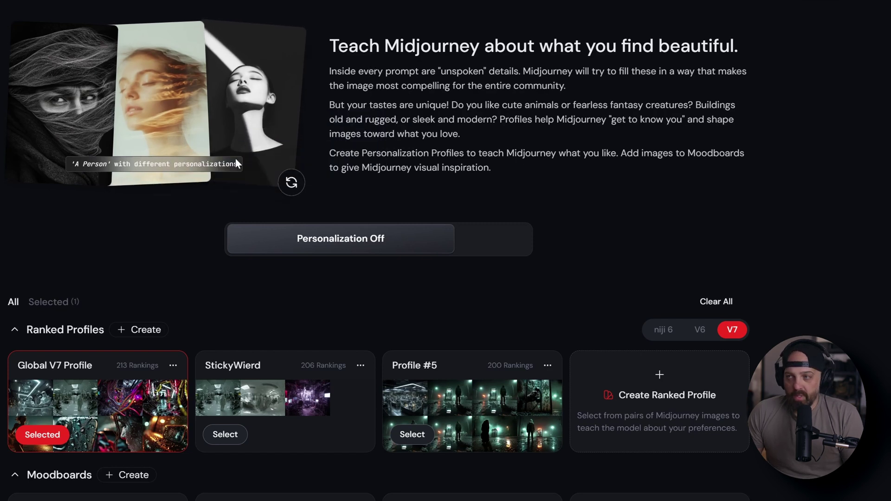
{"action": "mouse_move", "coordinate": [328, 129]}
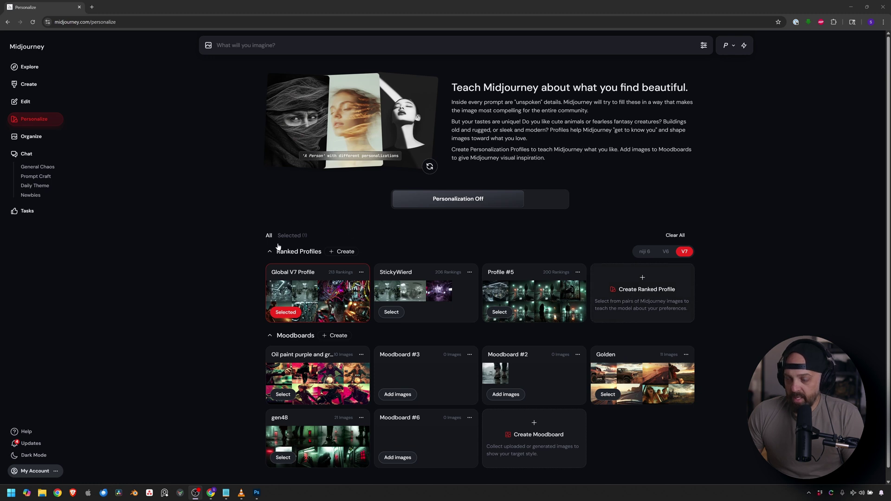
{"action": "mouse_move", "coordinate": [304, 295]}
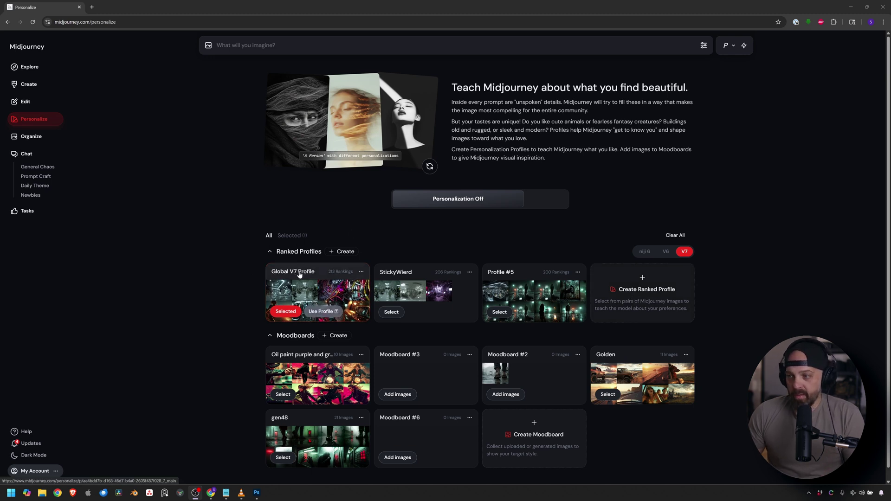
{"action": "mouse_move", "coordinate": [411, 276]}
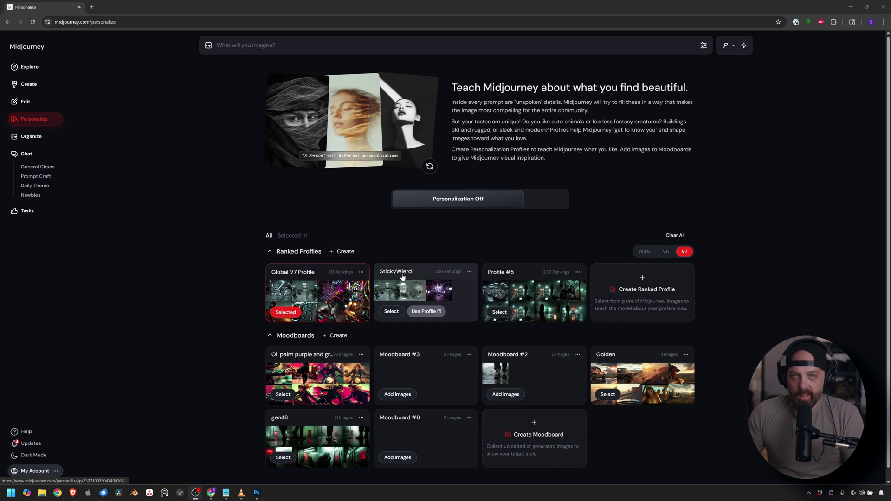
{"action": "left_click", "coordinate": [412, 293]}
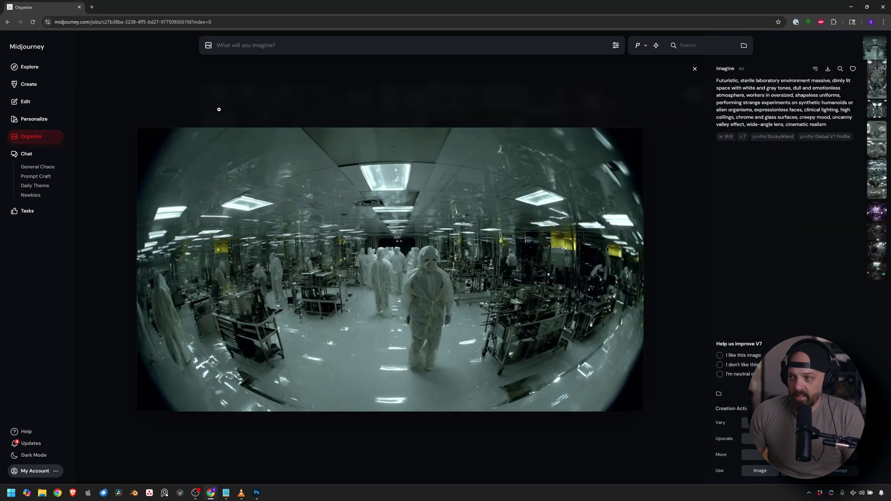
{"action": "scroll", "coordinate": [219, 109], "scroll_direction": "down", "scroll_amount": 4}
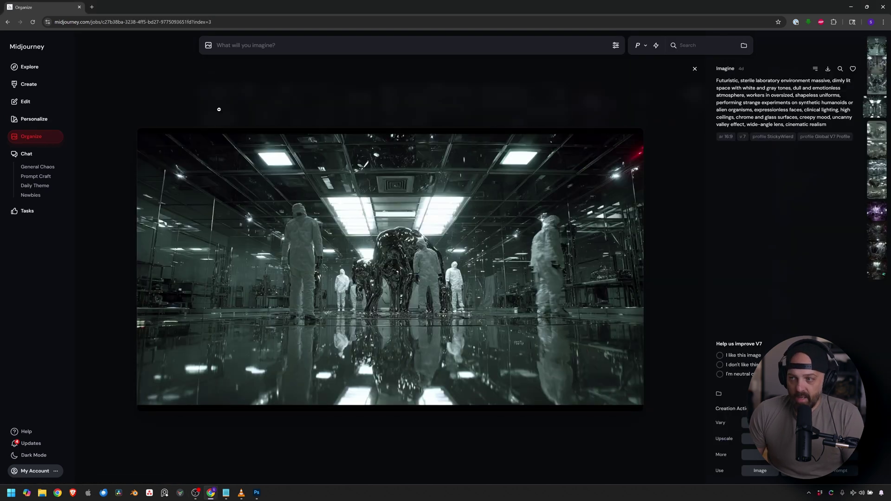
{"action": "scroll", "coordinate": [219, 109], "scroll_direction": "down", "scroll_amount": 1}
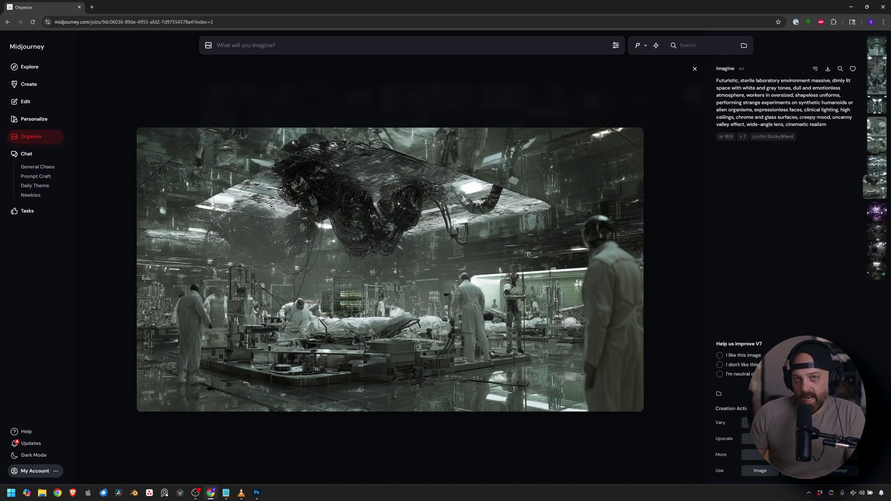
{"action": "left_click", "coordinate": [695, 69]}
{"action": "left_click", "coordinate": [33, 119]}
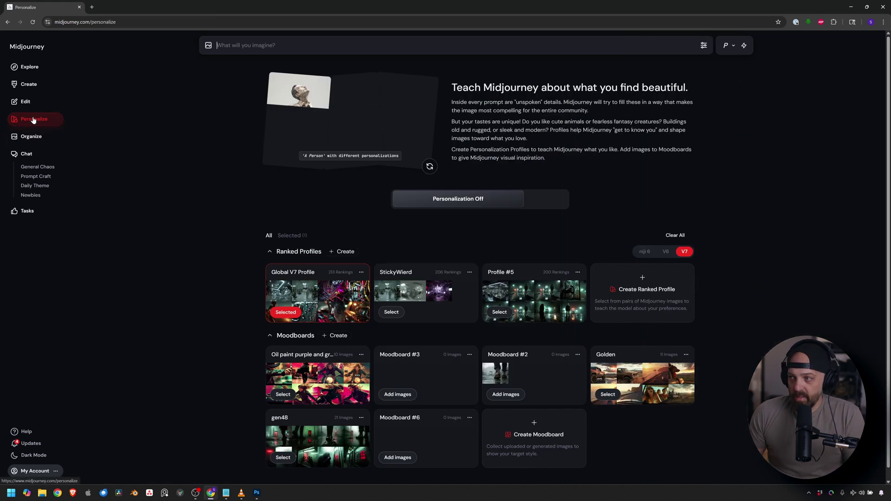
Create the new ranked Profile #7 and rate its first image pairs
{"action": "left_click", "coordinate": [636, 303]}
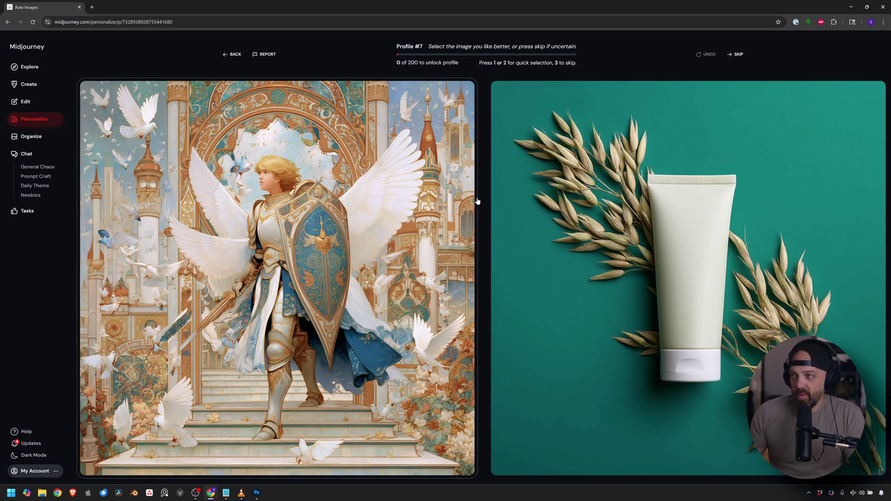
{"action": "left_click", "coordinate": [565, 115]}
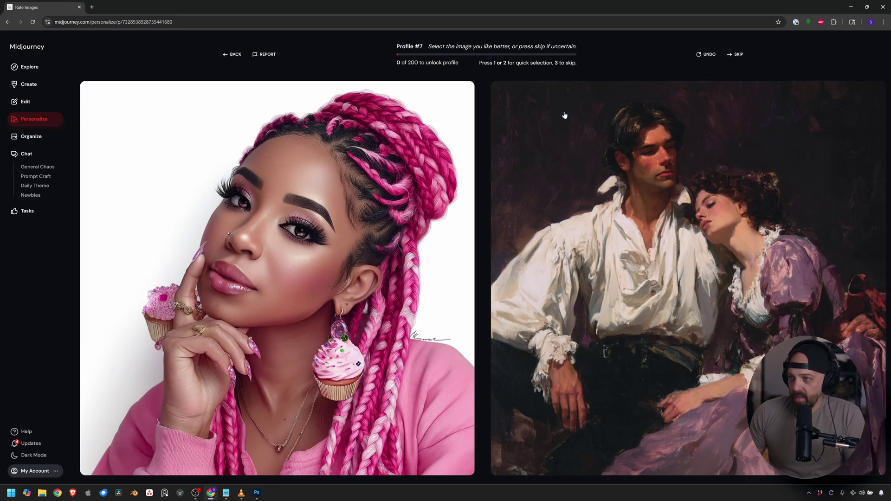
{"action": "left_click", "coordinate": [561, 185]}
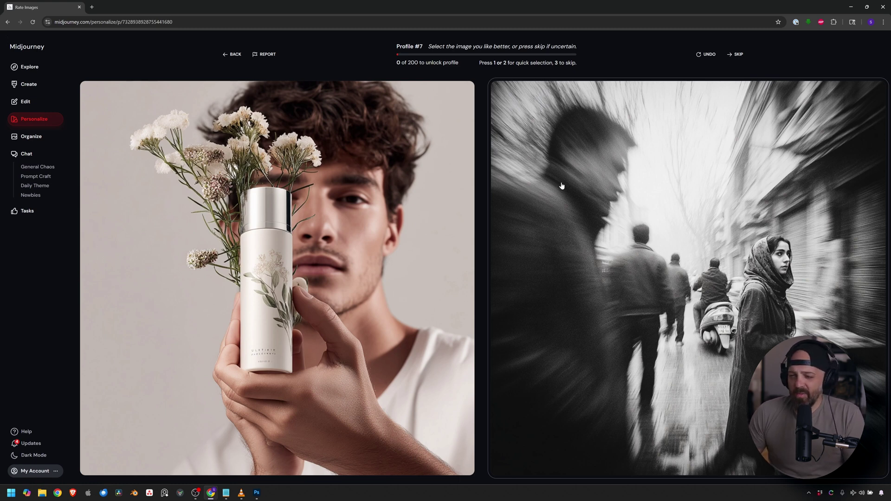
{"action": "left_click", "coordinate": [620, 83]}
{"action": "left_click", "coordinate": [620, 84]}
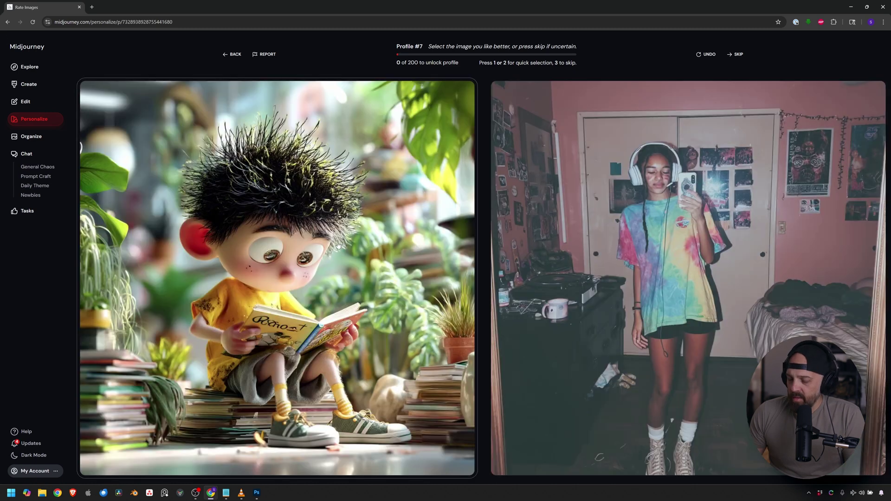
{"action": "left_click", "coordinate": [335, 266]}
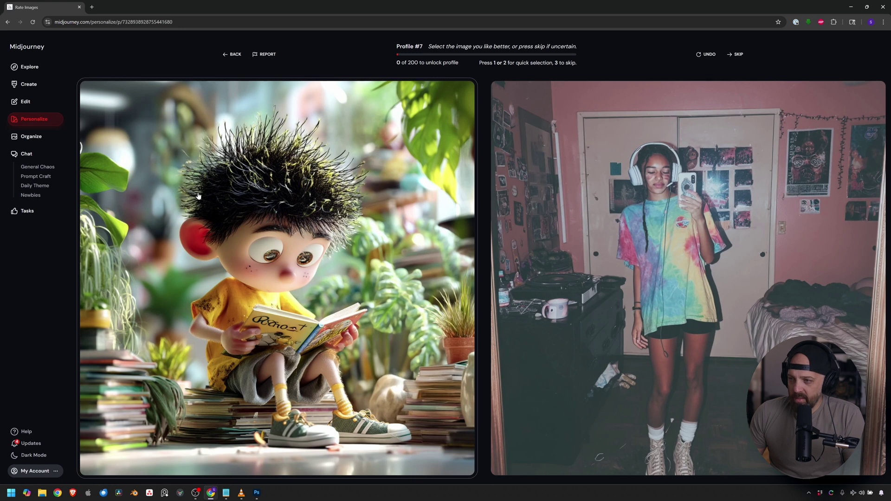
{"action": "left_click", "coordinate": [295, 242]}
Rate the next pairs, favouring the lion with baby, red dragon, ink trees, cowboy skull and scooters
{"action": "left_click", "coordinate": [403, 261]}
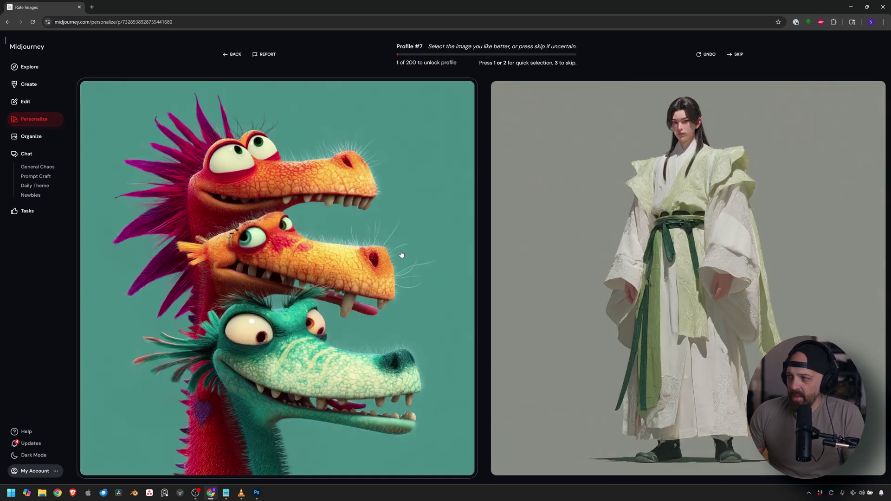
{"action": "left_click", "coordinate": [403, 261]}
{"action": "left_click", "coordinate": [401, 253]}
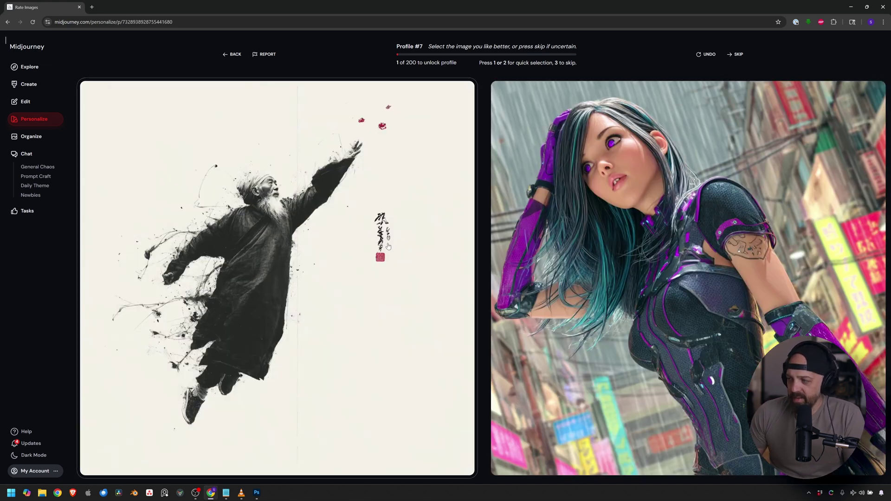
{"action": "left_click", "coordinate": [396, 255]}
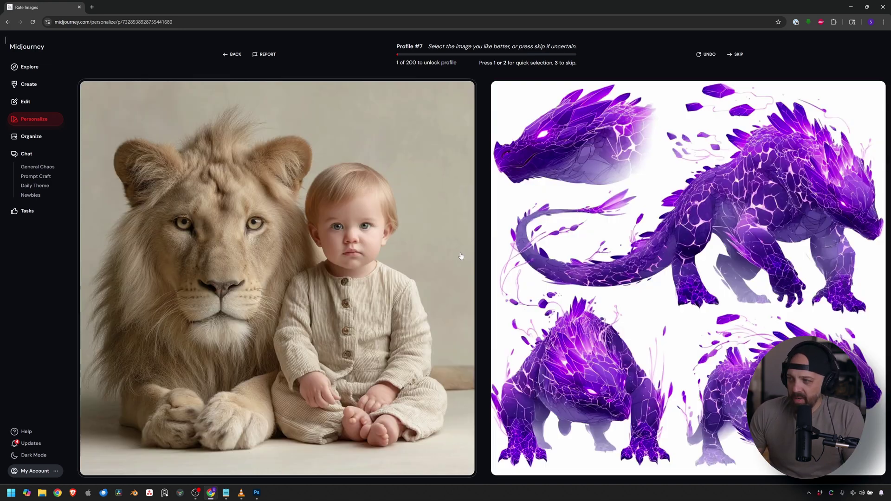
{"action": "left_click", "coordinate": [371, 298]}
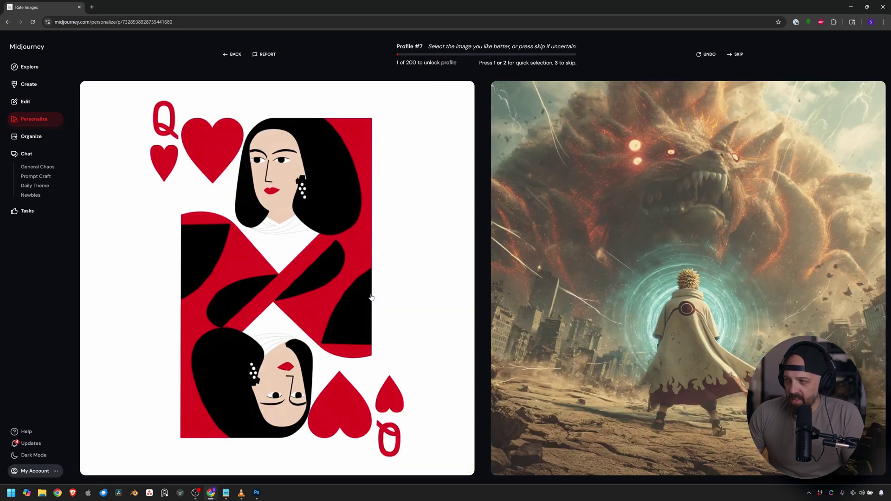
{"action": "left_click", "coordinate": [647, 270]}
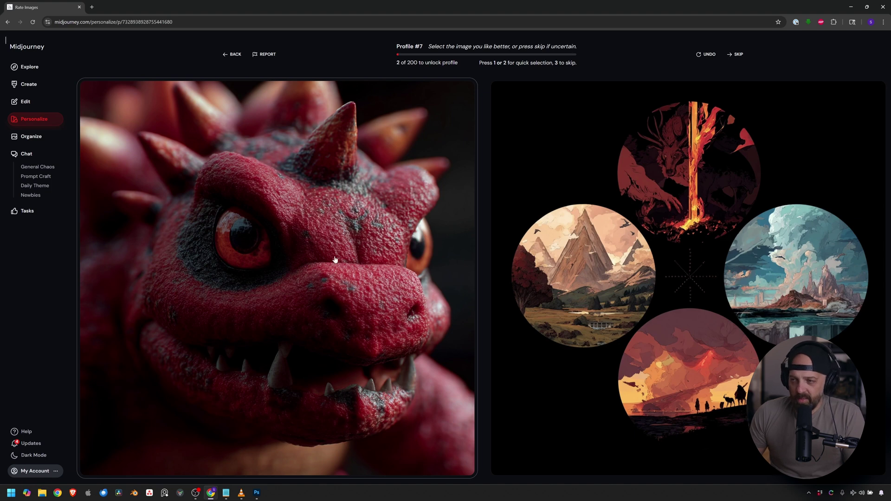
{"action": "left_click", "coordinate": [294, 236]}
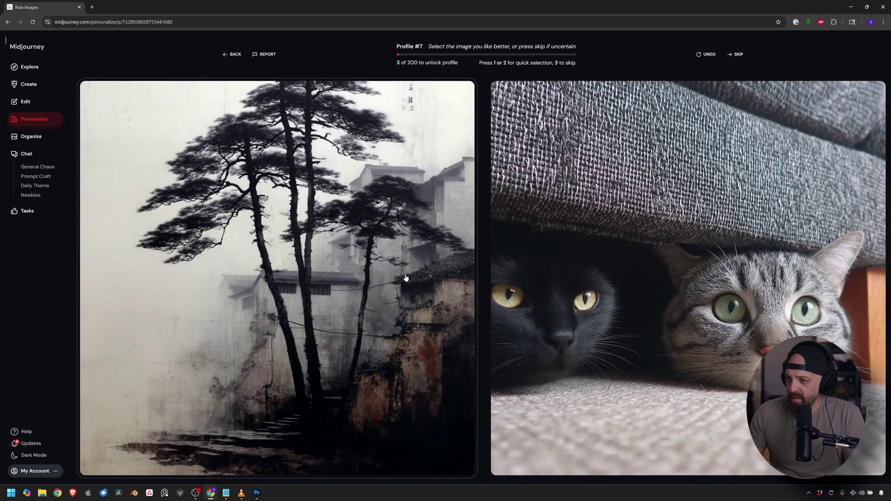
{"action": "left_click", "coordinate": [282, 222]}
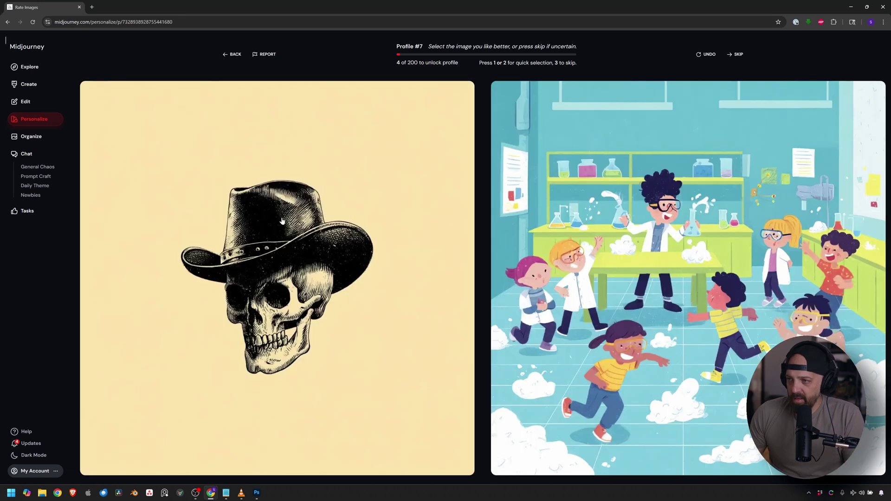
{"action": "left_click", "coordinate": [262, 237]}
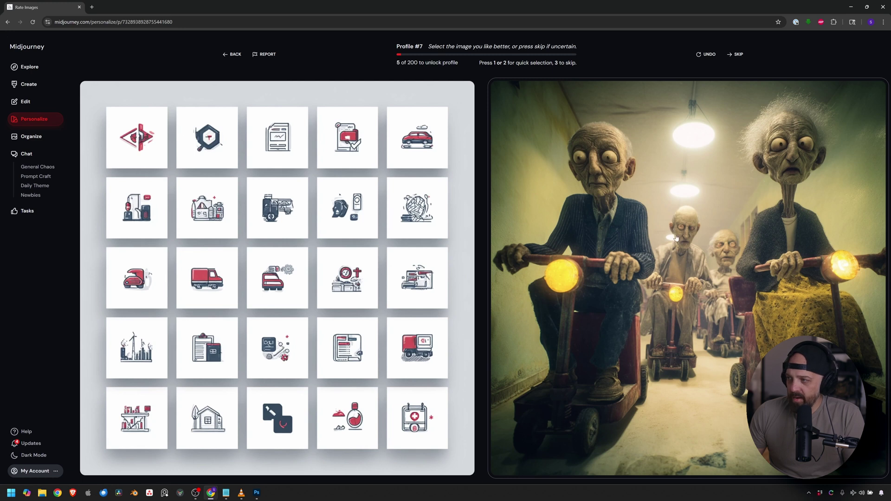
{"action": "left_click", "coordinate": [617, 212]}
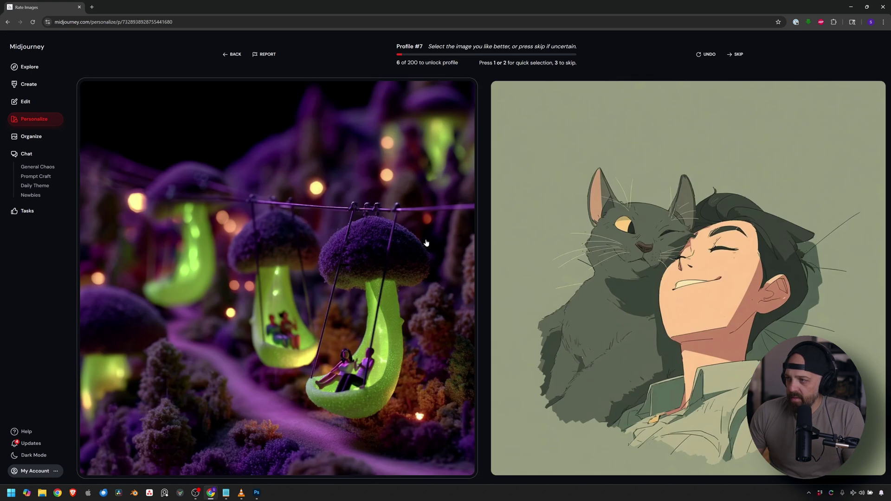
{"action": "left_click", "coordinate": [426, 243]}
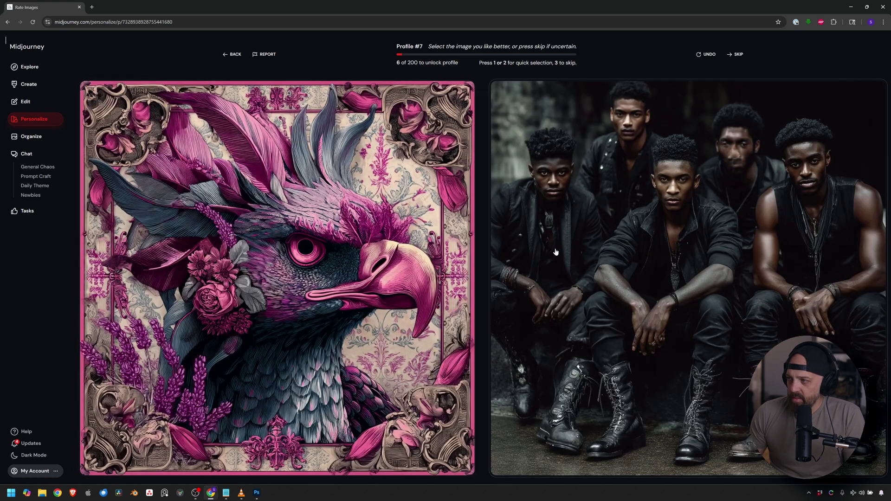
{"action": "left_click", "coordinate": [297, 280]}
{"action": "left_click", "coordinate": [352, 284]}
{"action": "left_click", "coordinate": [404, 287]}
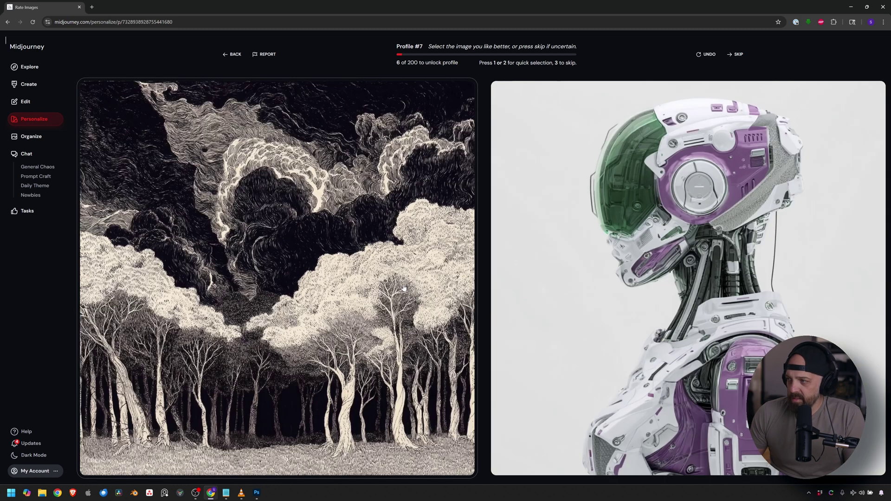
Continue rating, preferring the forest drawing, horned warrior, dog portrait and man's portrait, reaching 13 of 200
{"action": "left_click", "coordinate": [352, 246]}
{"action": "left_click", "coordinate": [297, 195]}
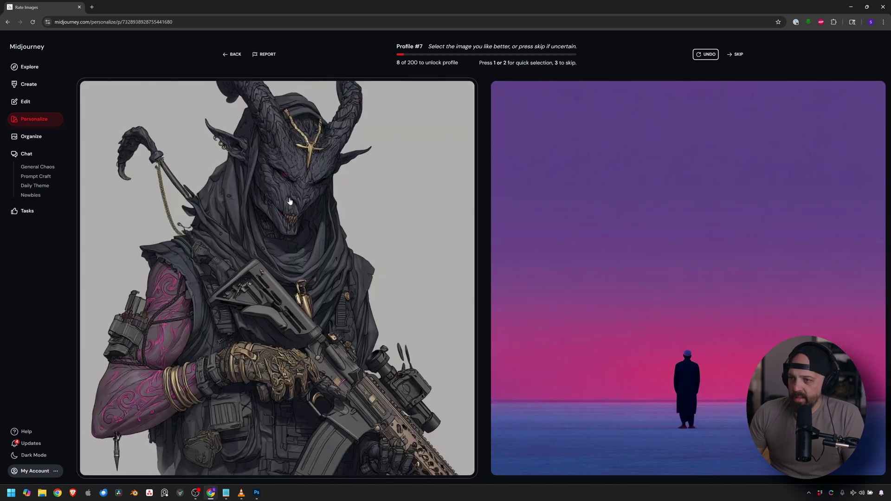
{"action": "left_click", "coordinate": [294, 225]}
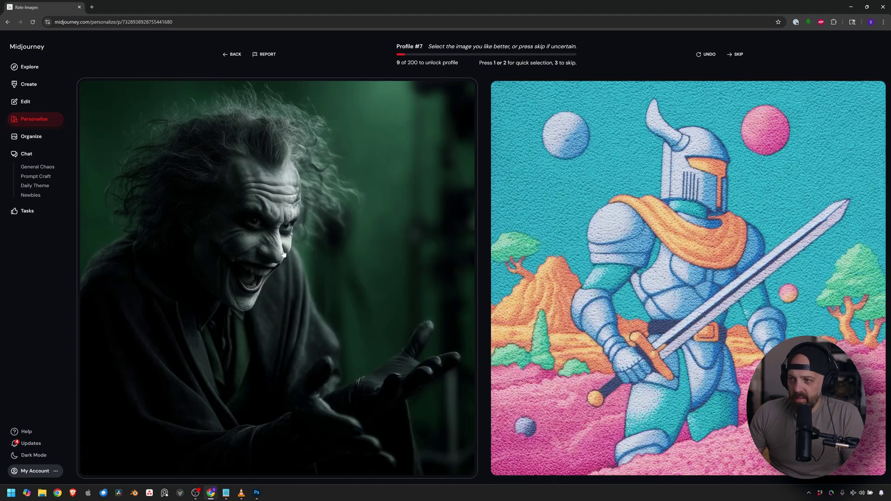
{"action": "left_click", "coordinate": [293, 211]}
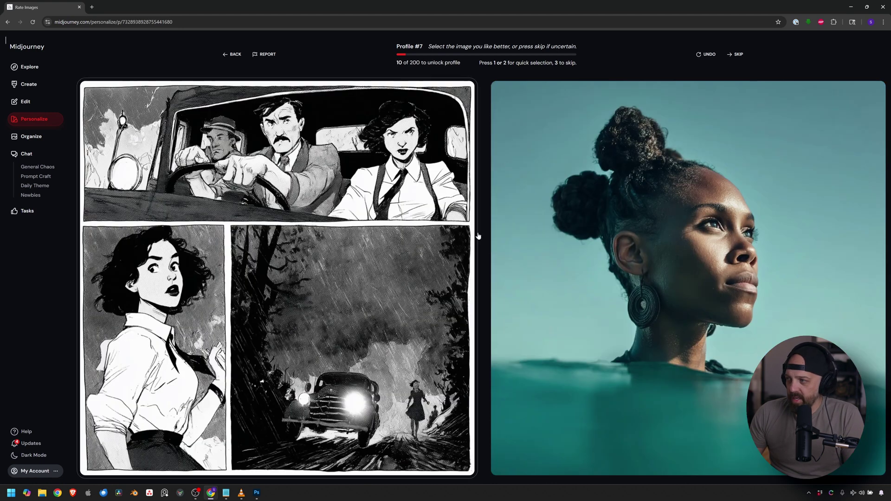
{"action": "left_click", "coordinate": [318, 261]}
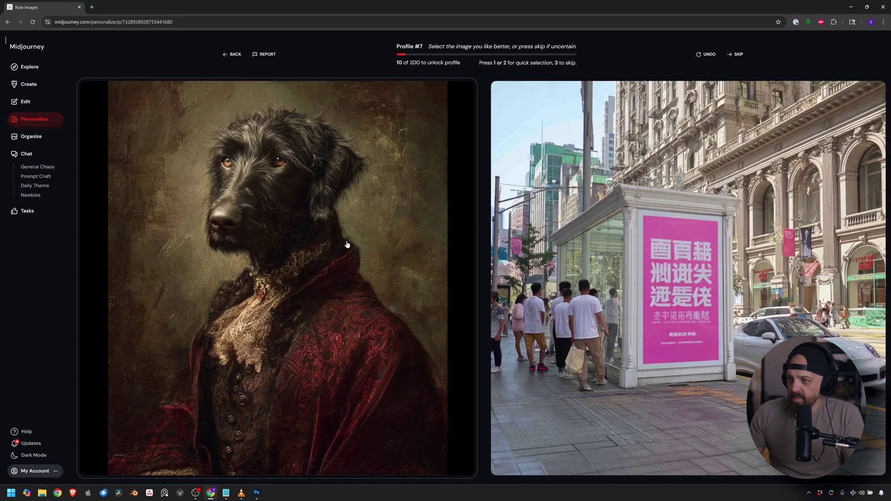
{"action": "left_click", "coordinate": [344, 246]}
{"action": "left_click", "coordinate": [530, 252]}
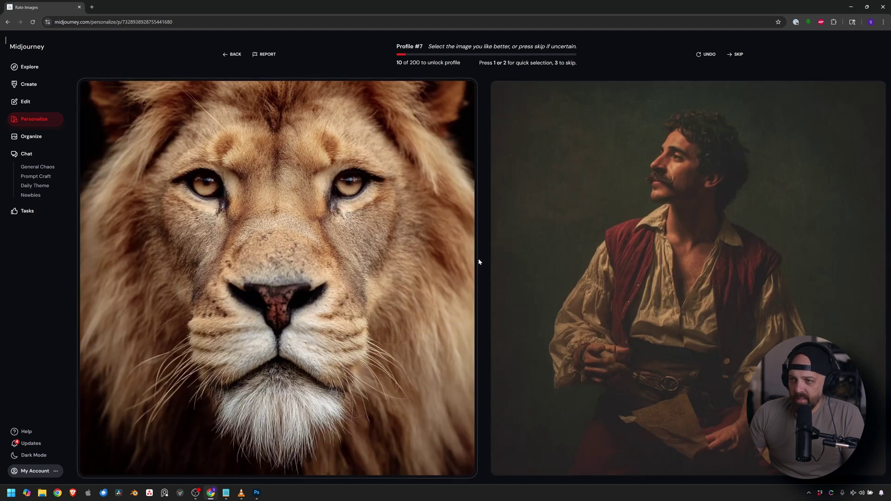
{"action": "left_click", "coordinate": [510, 225]}
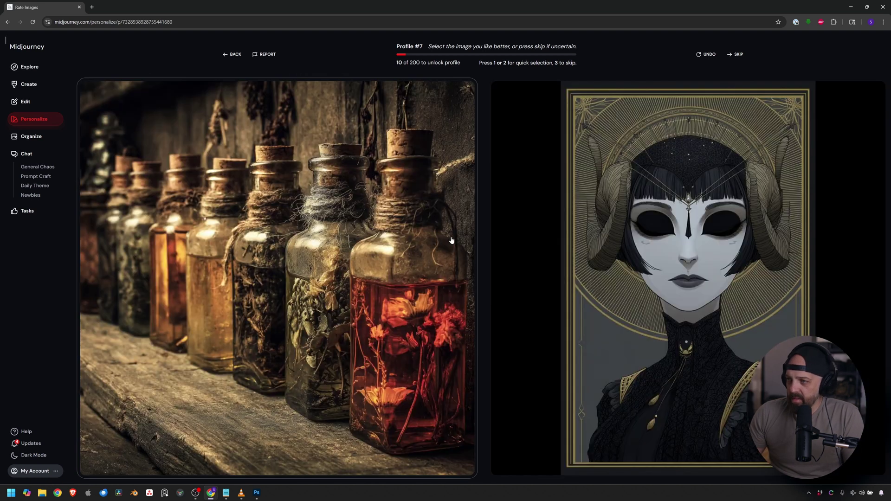
{"action": "left_click", "coordinate": [576, 260]}
{"action": "left_click", "coordinate": [639, 294]}
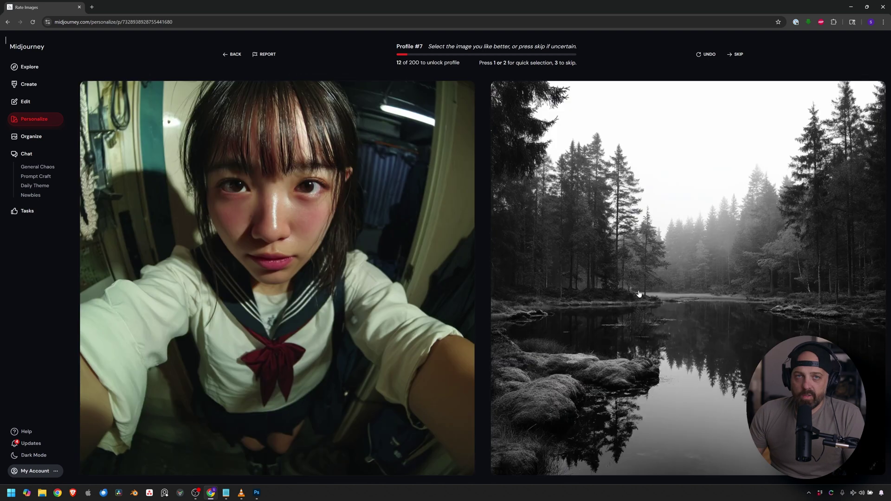
{"action": "left_click", "coordinate": [535, 292]}
{"action": "left_click", "coordinate": [734, 55]}
Rapidly rate eleven image pairs using the 1, 2 and 3 keys
{"action": "key", "text": "1"}
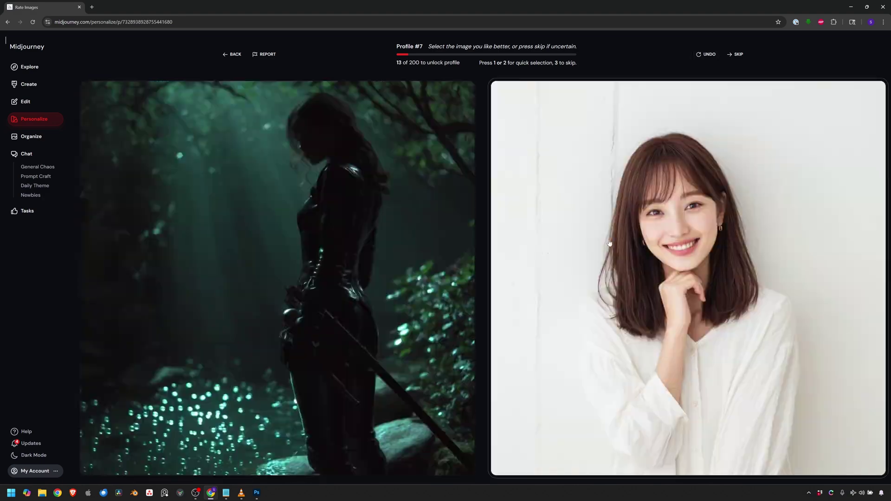
{"action": "key", "text": "2"}
{"action": "key", "text": "1"}
{"action": "key", "text": "3"}
{"action": "key", "text": "1"}
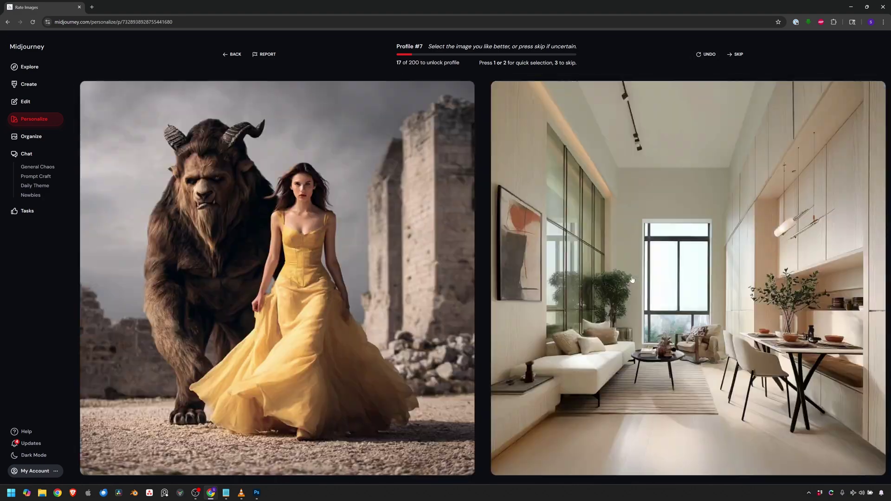
{"action": "key", "text": "2"}
{"action": "key", "text": "1"}
{"action": "key", "text": "2"}
{"action": "key", "text": "2"}
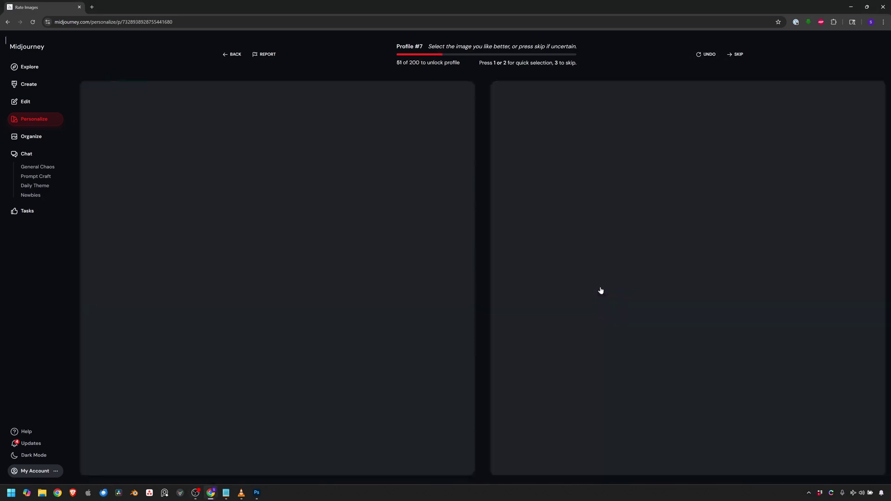
{"action": "key", "text": "1"}
{"action": "key", "text": "2"}
{"action": "key", "text": "1"}
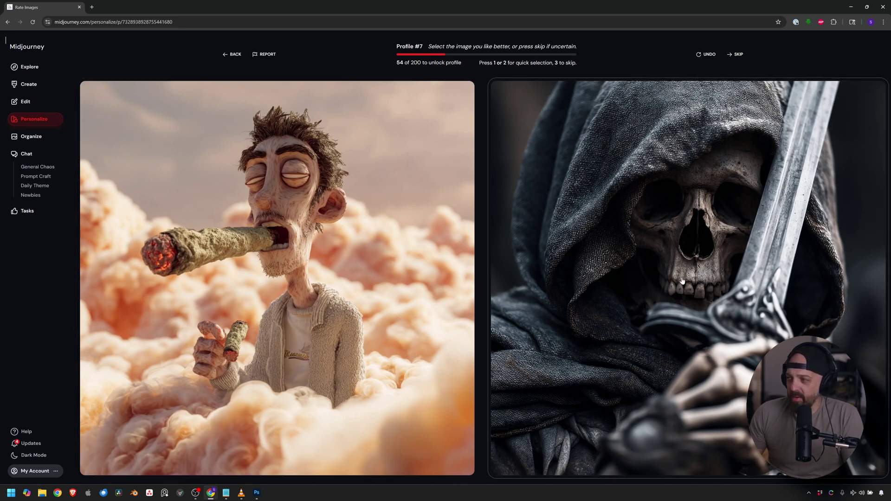
Rate the final pairs, including the reaper image, completing 200 rankings to unlock Profile #7
{"action": "left_click", "coordinate": [616, 225]}
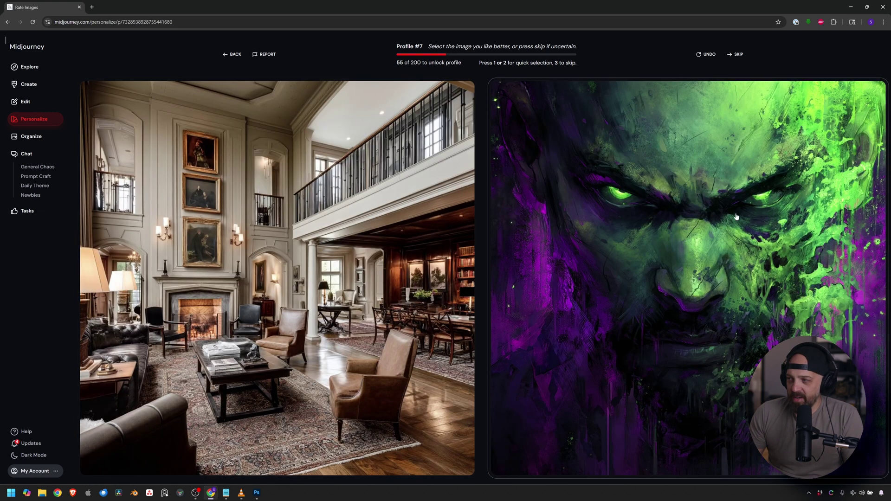
{"action": "left_click", "coordinate": [510, 220]}
{"action": "left_click", "coordinate": [606, 249]}
{"action": "left_click", "coordinate": [280, 256]}
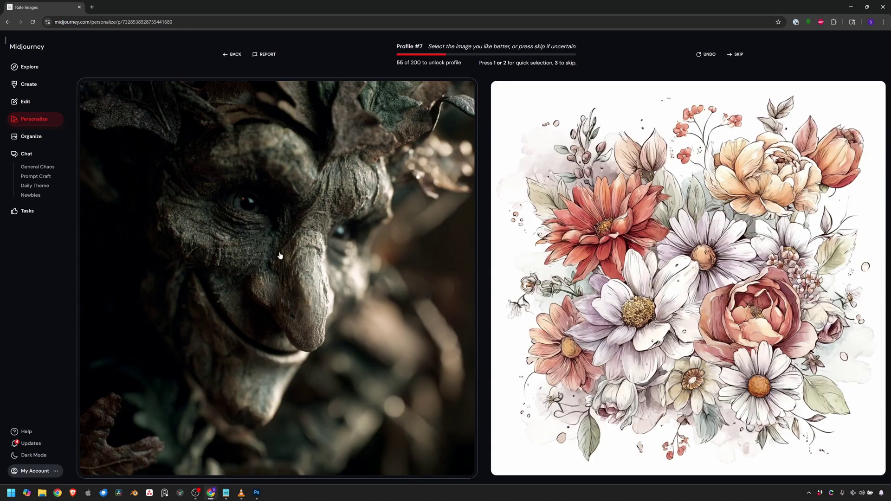
{"action": "left_click", "coordinate": [280, 256]}
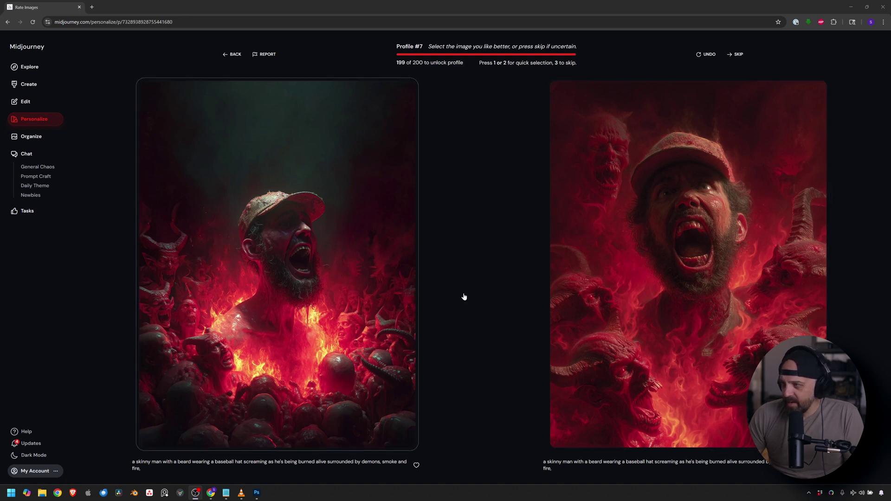
{"action": "left_click", "coordinate": [697, 265]}
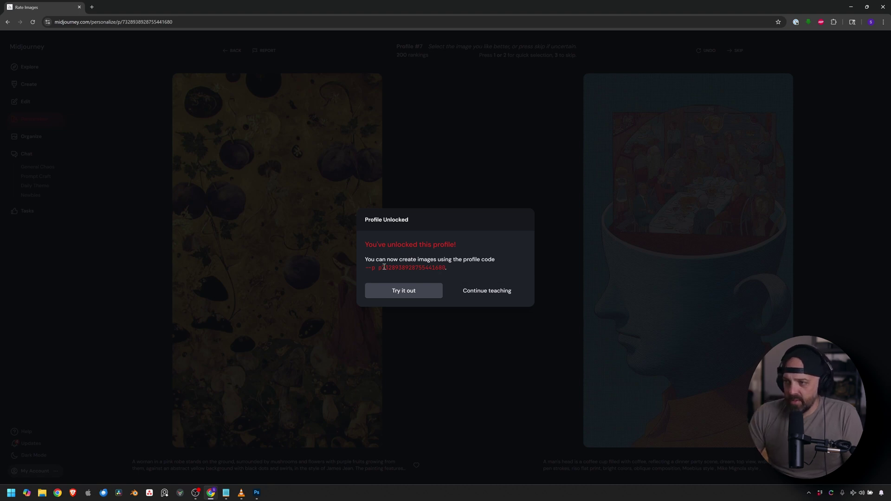
Try out the unlocked Profile #7, check the profile list, then go to the Personalize overview
{"action": "left_click", "coordinate": [404, 294]}
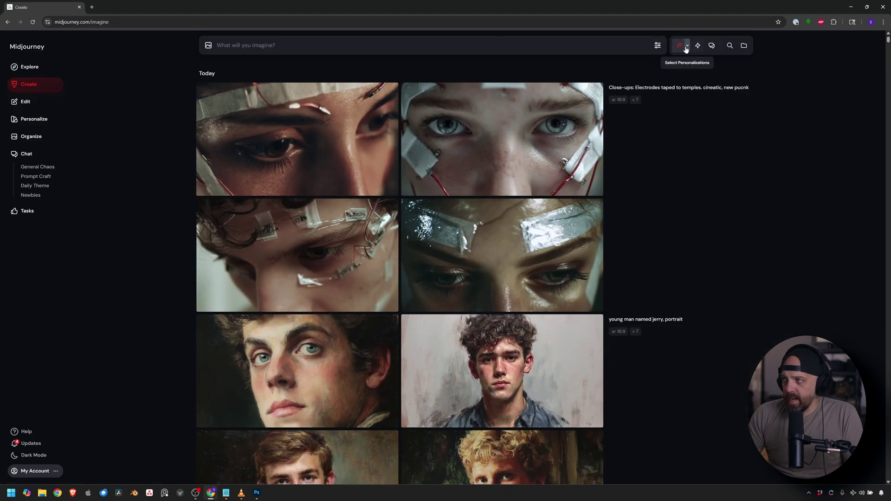
{"action": "left_click", "coordinate": [685, 46]}
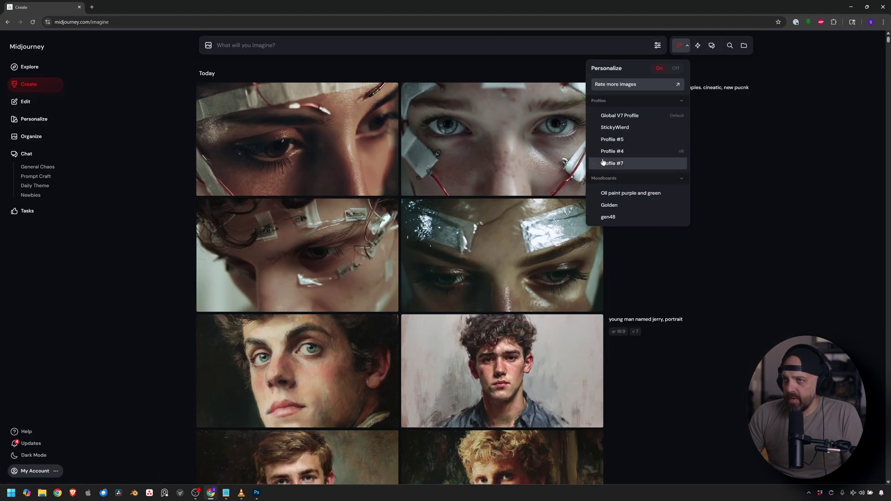
{"action": "left_click", "coordinate": [31, 119]}
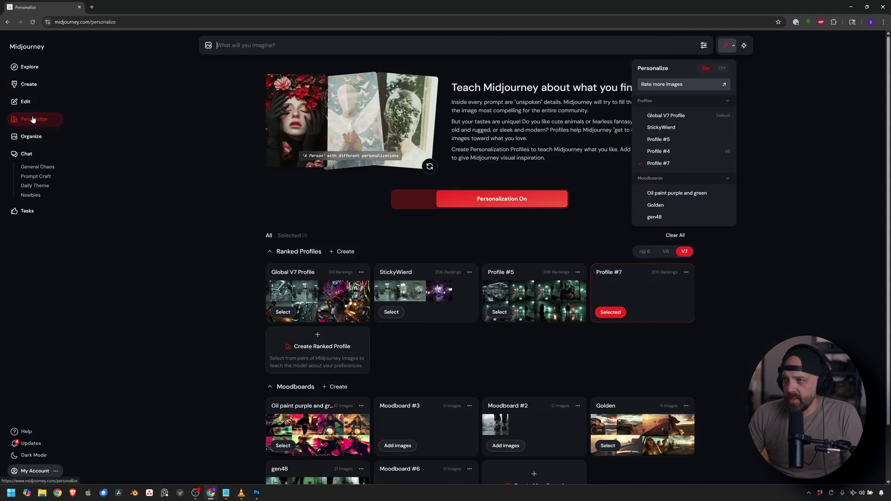
Rename Profile #7 to Dark3D, then open the StickyWierd profile's rating page
{"action": "left_click", "coordinate": [685, 272]}
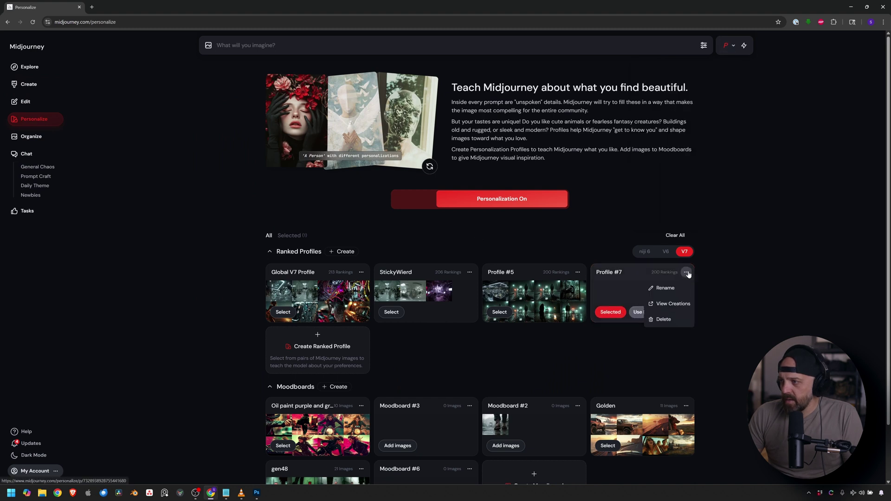
{"action": "left_click", "coordinate": [670, 288]}
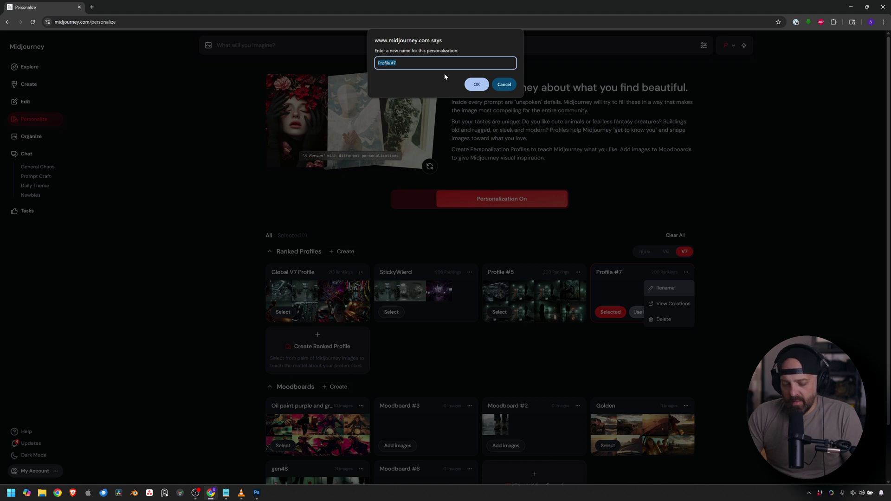
{"action": "type", "text": "Dark3D"}
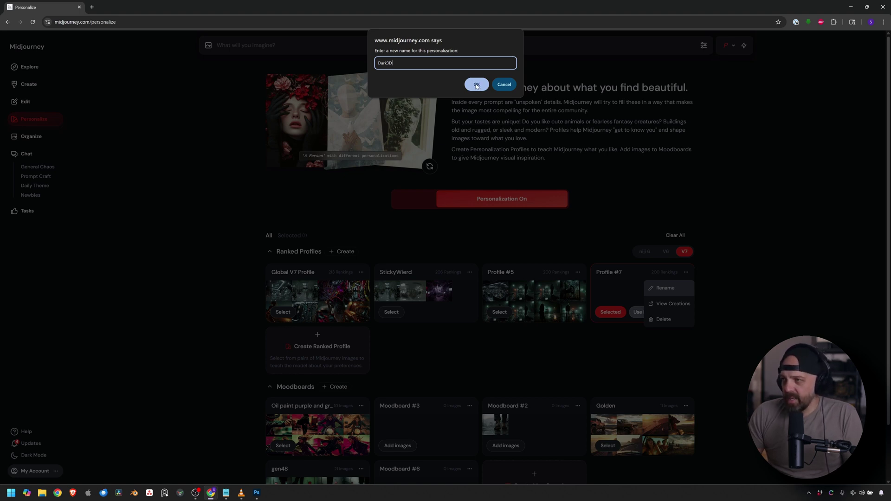
{"action": "left_click", "coordinate": [476, 85]}
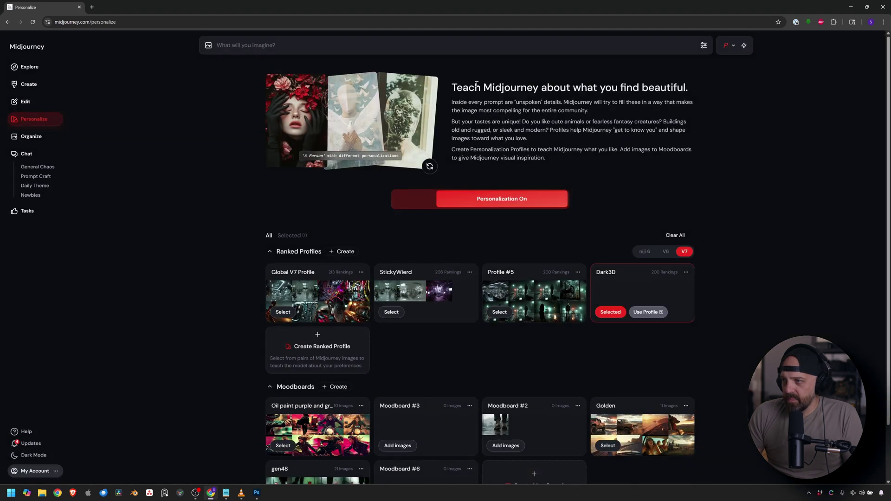
{"action": "left_click", "coordinate": [406, 274]}
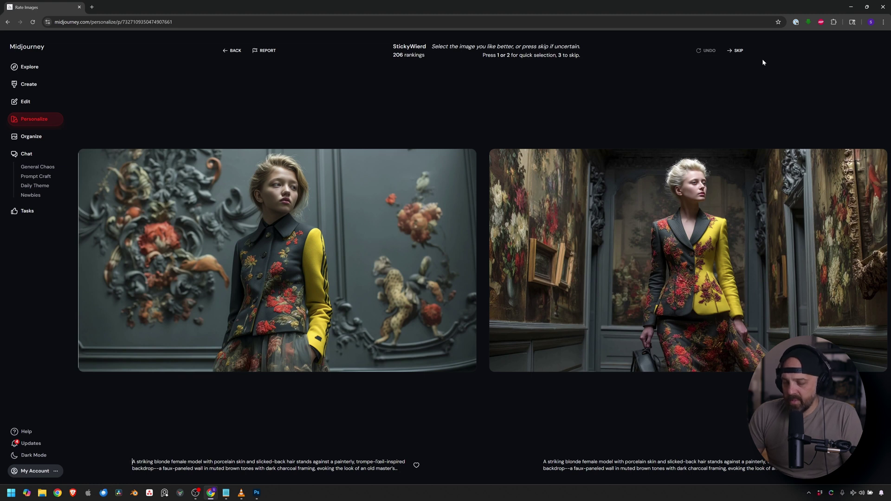
Rate more StickyWierd pairs, including the space marines pick, and return to the Personalize overview
{"action": "key", "text": "1"}
{"action": "key", "text": "1"}
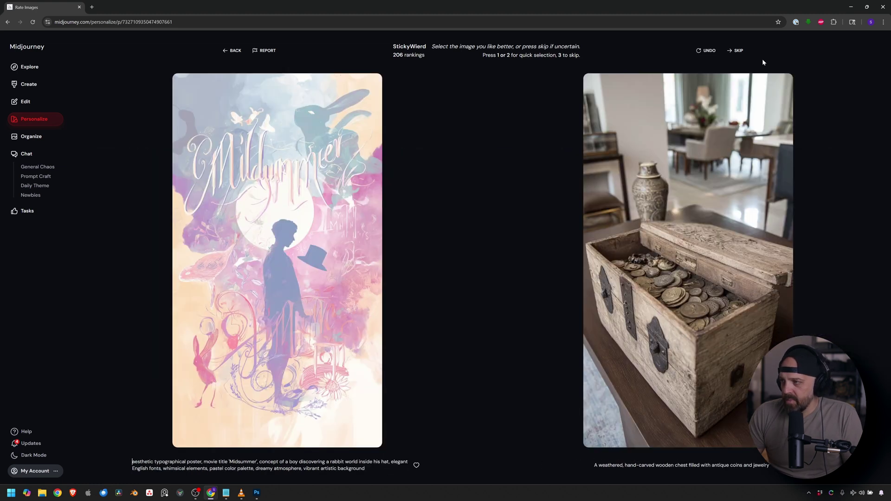
{"action": "key", "text": "1"}
{"action": "key", "text": "1"}
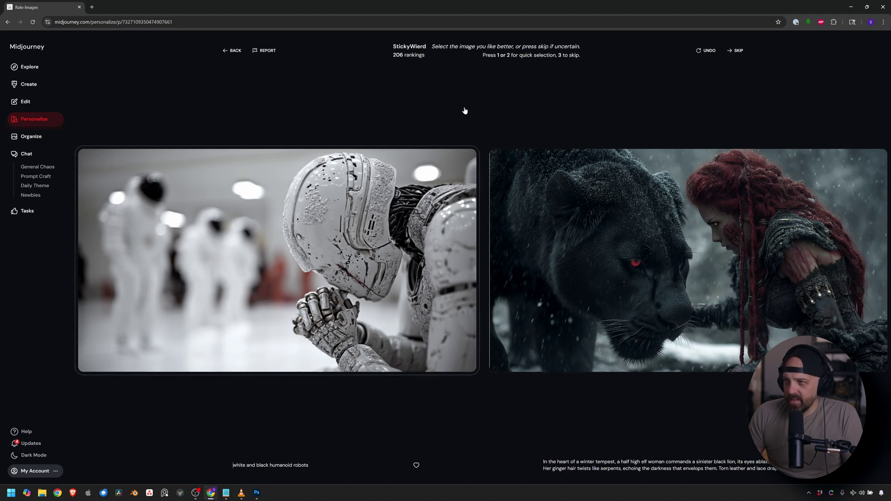
{"action": "key", "text": "1"}
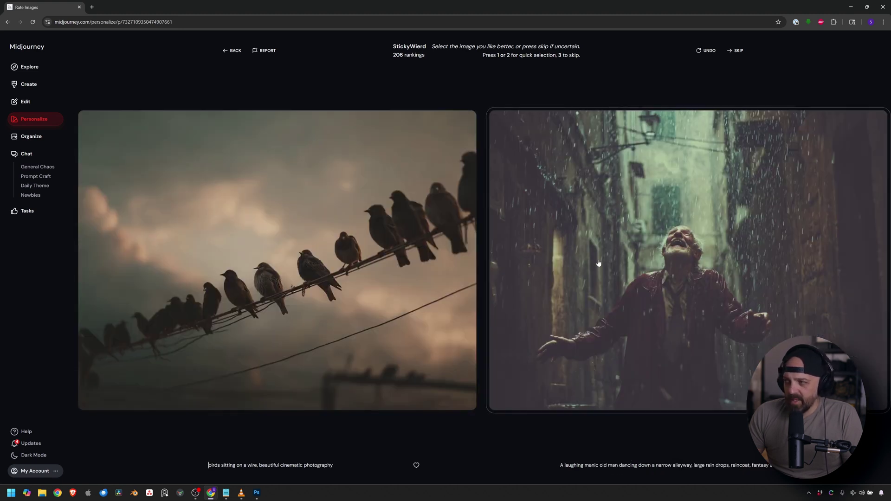
{"action": "left_click", "coordinate": [678, 141]}
{"action": "left_click", "coordinate": [678, 141]}
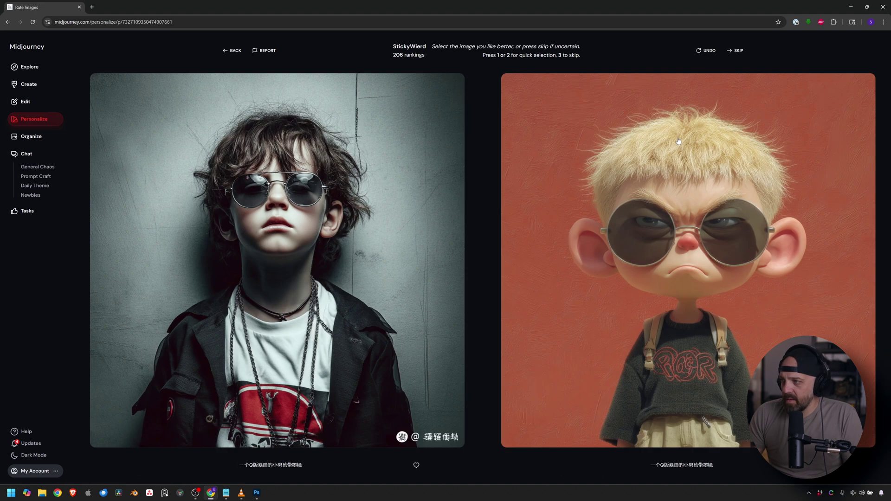
{"action": "left_click", "coordinate": [678, 141]}
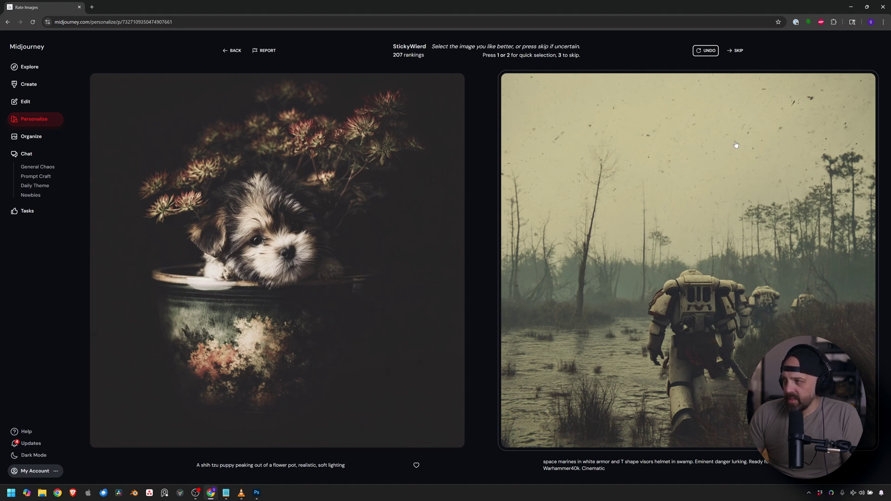
{"action": "left_click", "coordinate": [645, 176]}
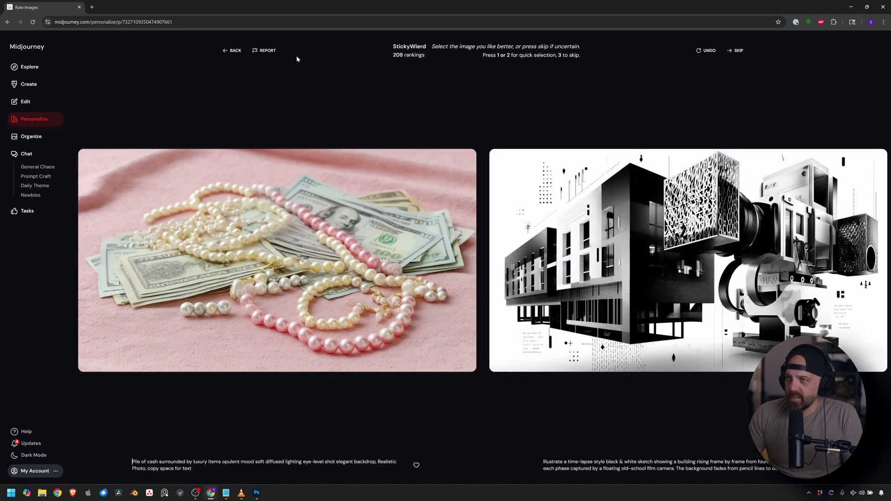
{"action": "left_click", "coordinate": [226, 52]}
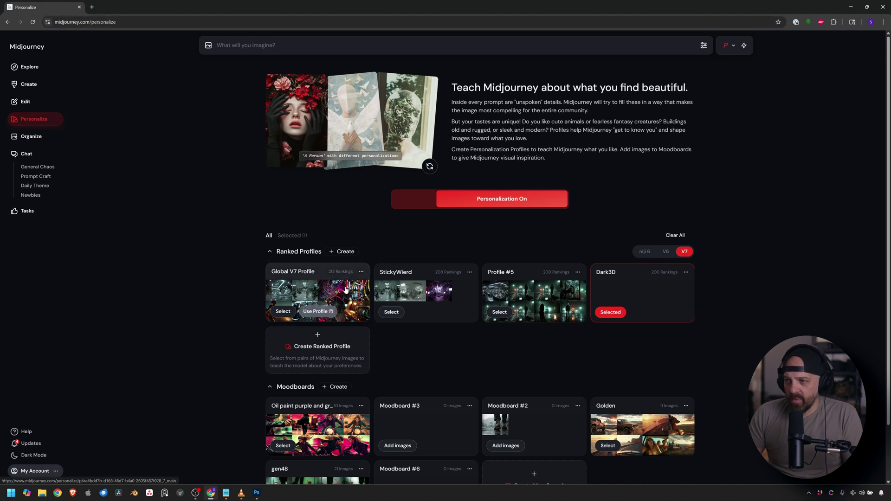
{"action": "mouse_move", "coordinate": [279, 113]}
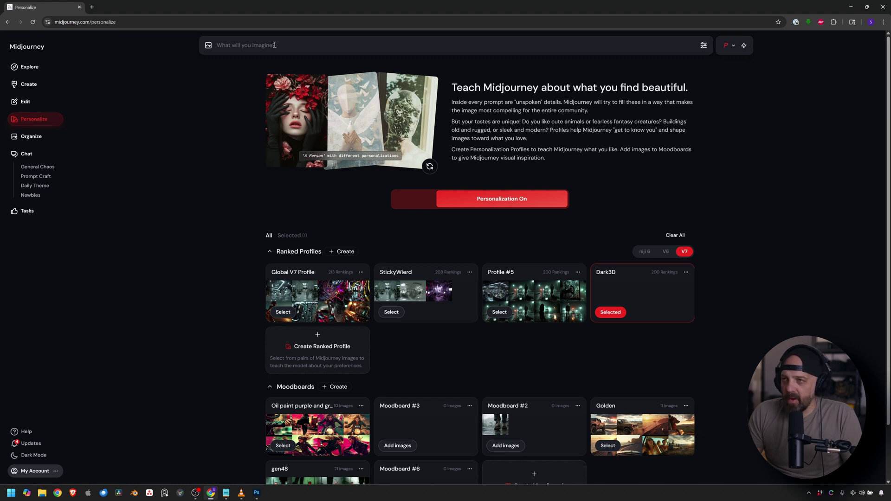
{"action": "type", "text": "3D render of a dystopian hacker's den, dark and gritty environment, exposed wiring and pipes, broken ceiling tiles and crumbling walls, flickering neon lights, old computer monitors stacked haphazardly, scattered wires across grimy floors, walls covered in peeling paint and digital graffiti, cracked windows, glowing screens casting eerie light, mixture of futuristic tech and scavenged junk, cinematic lighting, moody atmosphere, Blade Runner meets Requiem for a Dream, ultra-detailed, high contrast"}
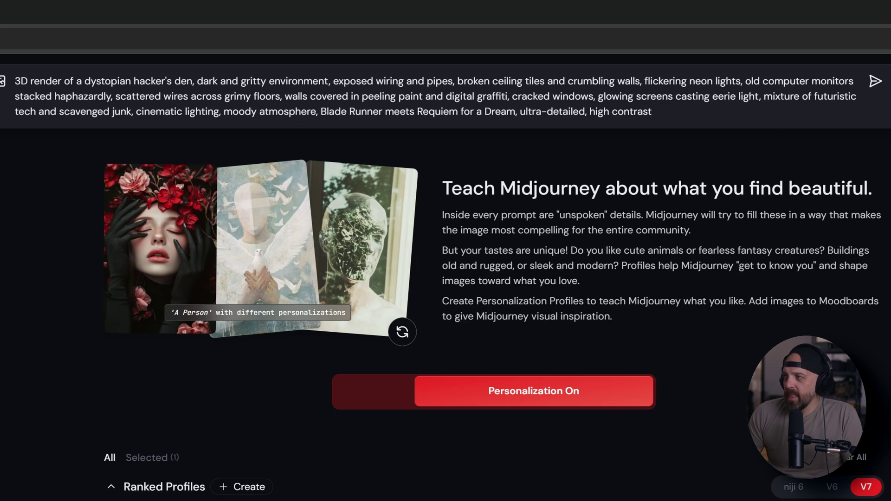
Delete 'high contrast' and its comma so the prompt ends at 'ultra-detailed', then check the 16:9 settings
{"action": "left_click_drag", "start_coordinate": [669, 115], "coordinate": [595, 116]}
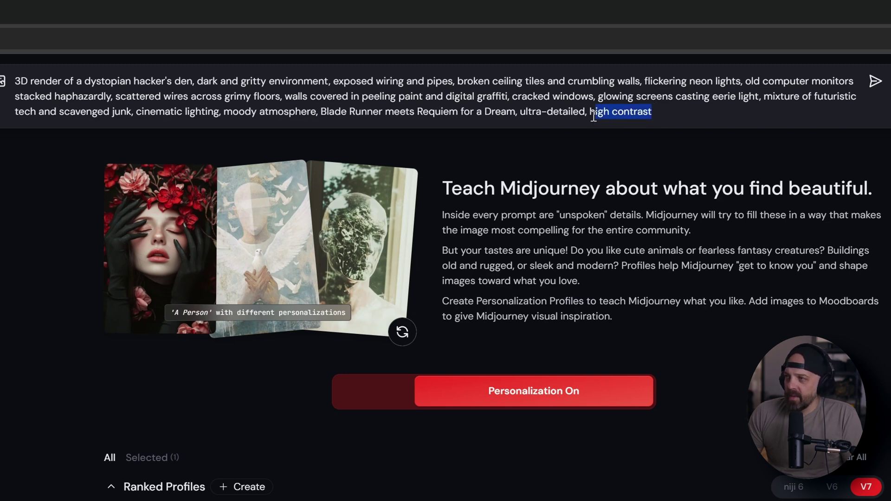
{"action": "key", "text": "BackSpace"}
{"action": "key", "text": "BackSpace"}
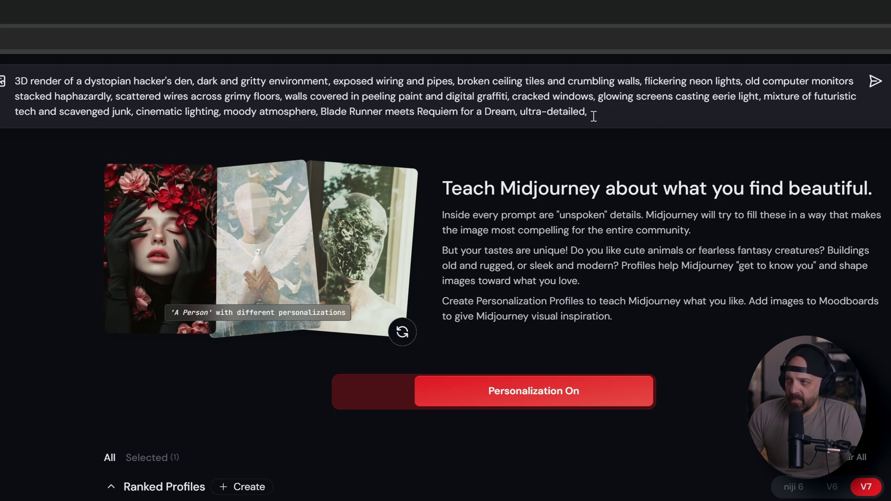
{"action": "key", "text": "BackSpace"}
{"action": "key", "text": "BackSpace"}
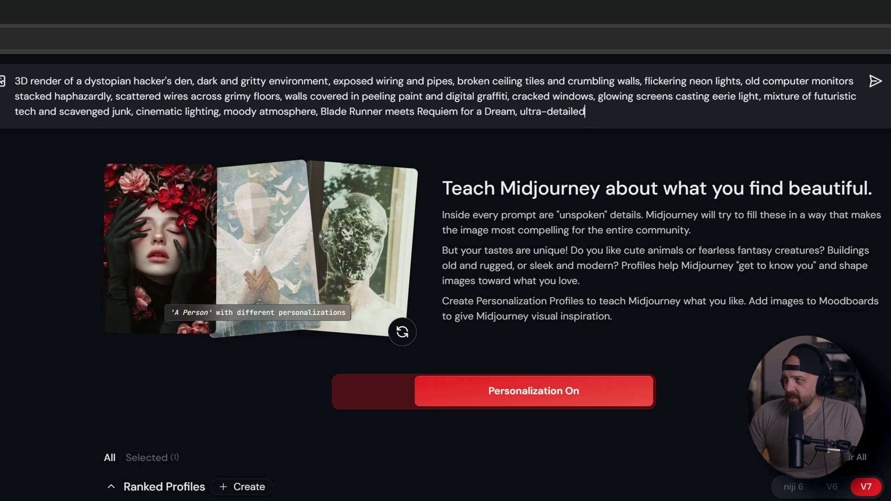
{"action": "left_click", "coordinate": [703, 45]}
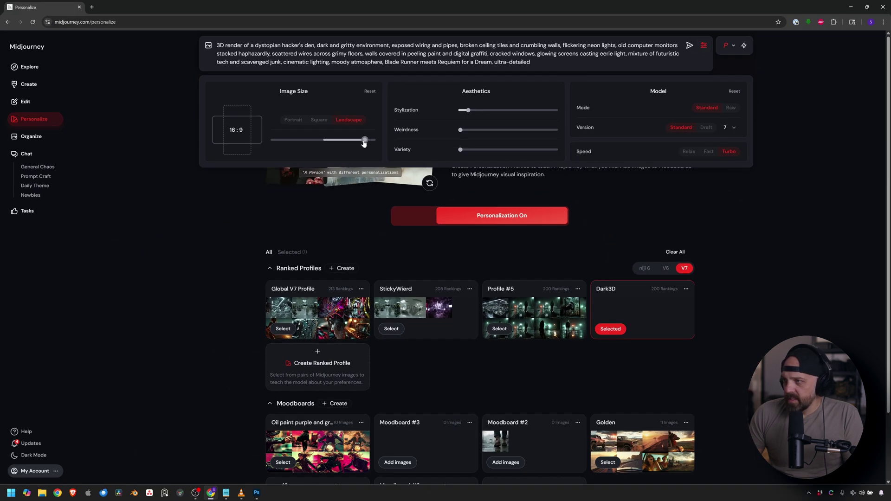
Confirm Dark3D is the active profile and generate the hacker's den images
{"action": "left_click", "coordinate": [733, 47]}
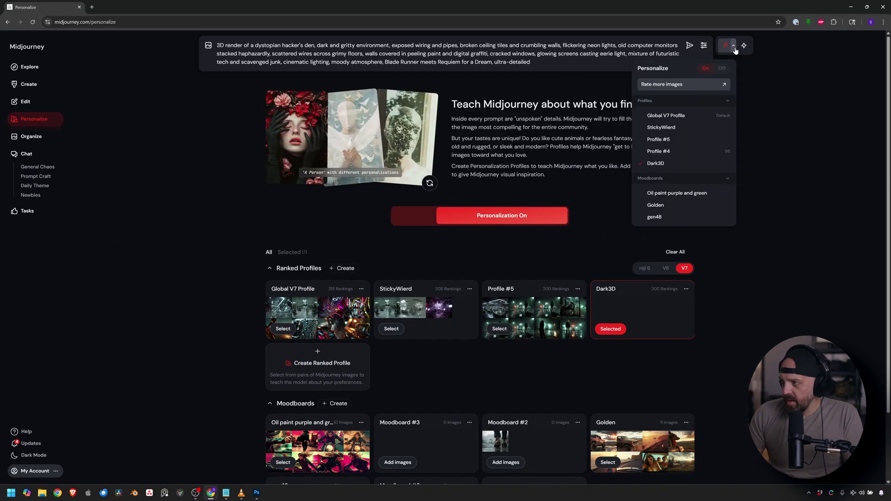
{"action": "left_click", "coordinate": [782, 166]}
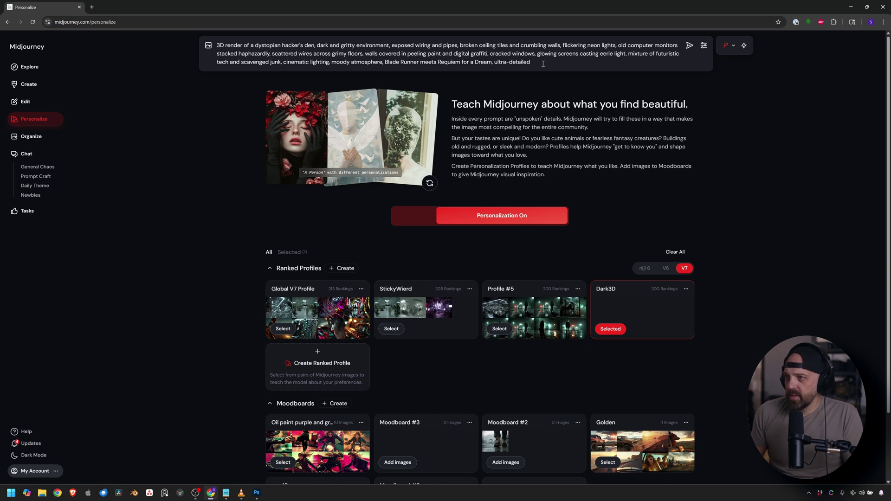
{"action": "key", "text": "Return"}
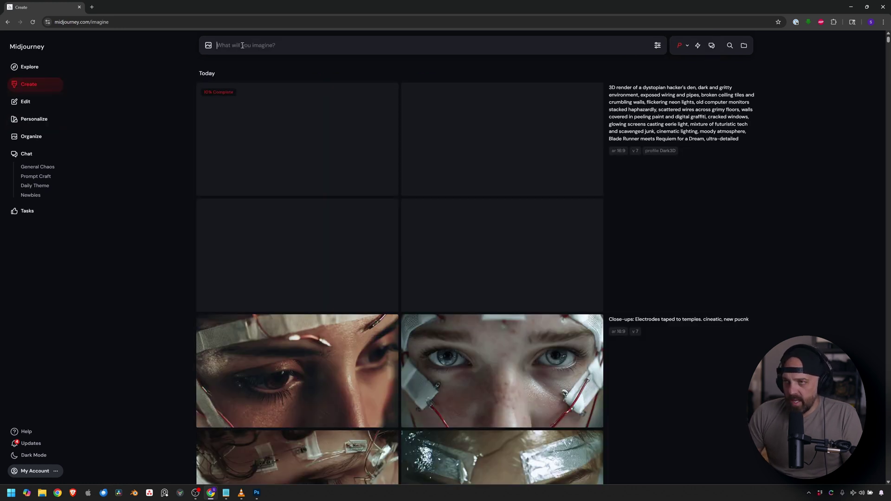
Recall the submitted prompt and delete its --profile code
{"action": "type", "text": "3D render of a dystopian hacker's den, dark and gritty environment, exposed wiring and pipes, broken ceiling tiles and crumbling walls, flickering neon lights, old computer monitors stacked haphazardly, scattered wires across grimy floors, walls covered in peeling paint and digital graffiti, cracked windows, glowing screens casting eerie light, mixture of futuristic tech and scavenged junk, cinematic lighting, moody atmosphere, Blade Runner meets Requiem for a Dream, ultra-detailed --ar 16:9 --profile jy1k9 --v 7"}
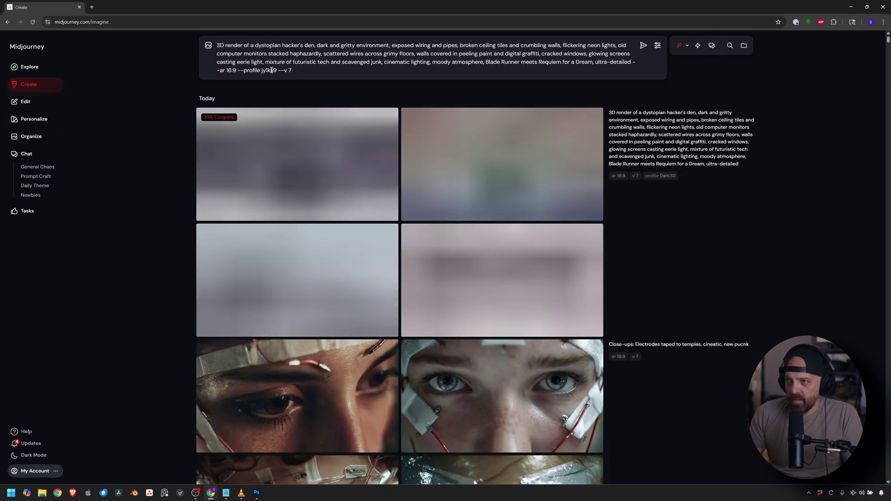
{"action": "left_click_drag", "start_coordinate": [277, 70], "coordinate": [238, 70]}
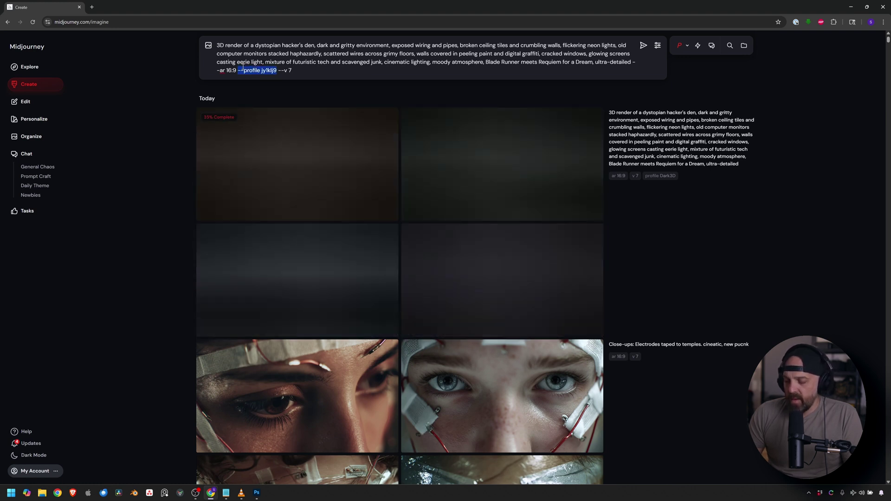
{"action": "key", "text": "BackSpace"}
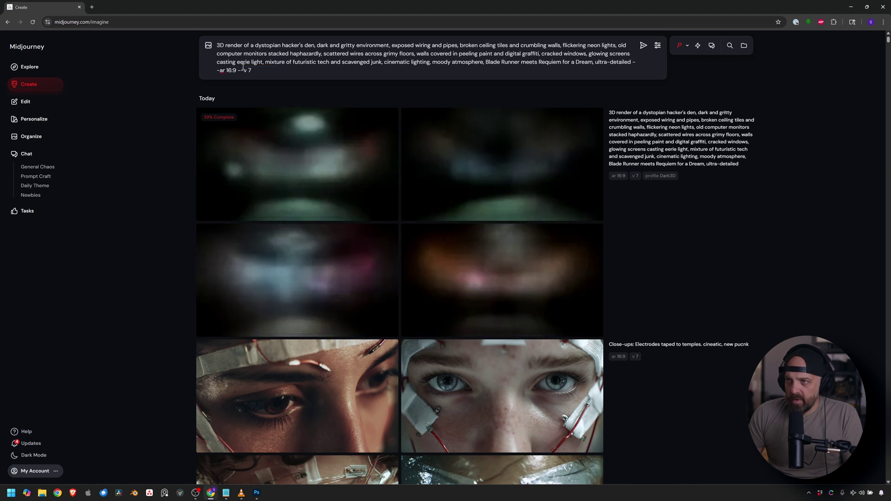
Add StickyWierd alongside Dark3D and render the prompt with both profiles
{"action": "left_click", "coordinate": [686, 45]}
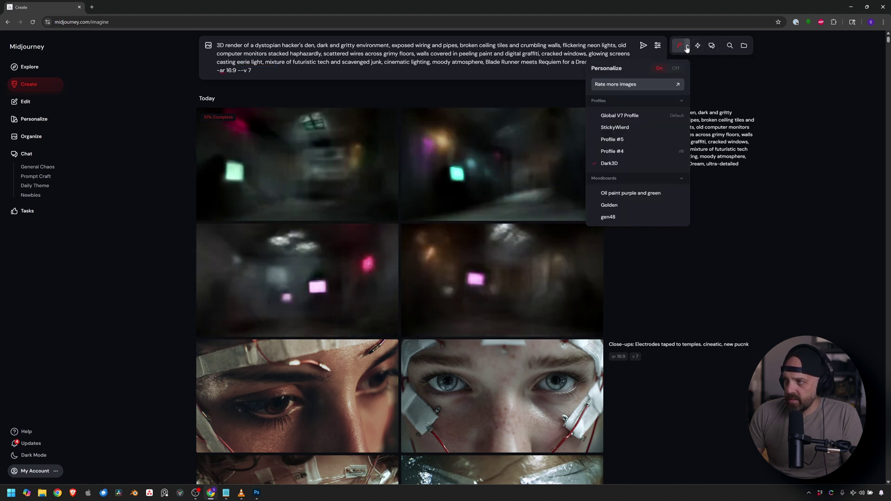
{"action": "left_click", "coordinate": [635, 127]}
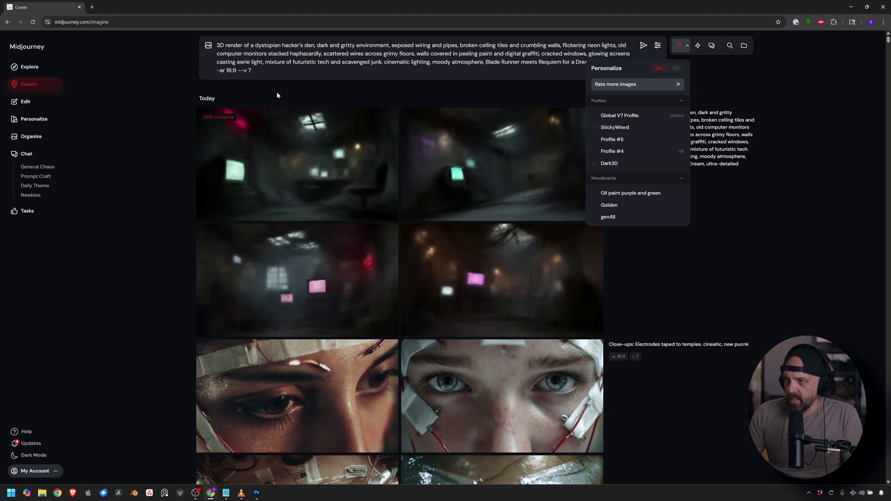
{"action": "left_click", "coordinate": [264, 71]}
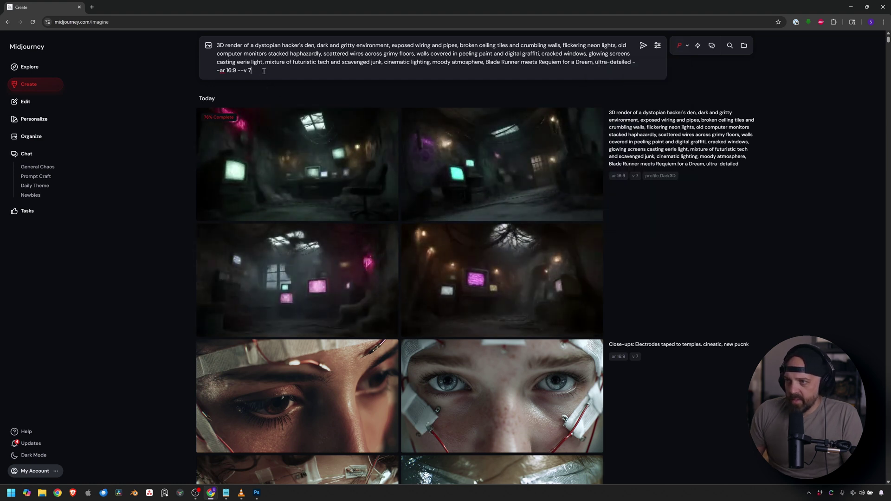
{"action": "key", "text": "Return"}
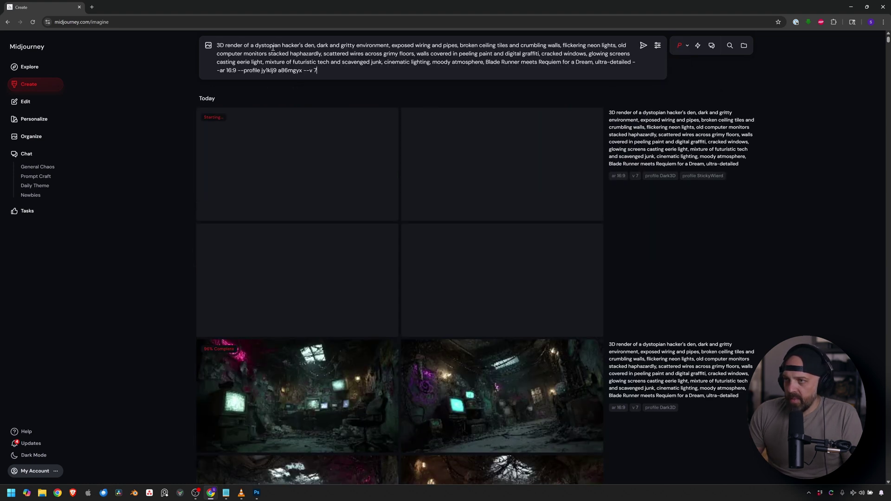
Remove the profile codes and render the prompt again with StickyWierd alone
{"action": "left_click_drag", "start_coordinate": [302, 70], "coordinate": [241, 69]}
{"action": "key", "text": "BackSpace"}
{"action": "key", "text": "BackSpace"}
{"action": "key", "text": "BackSpace"}
{"action": "key", "text": "BackSpace"}
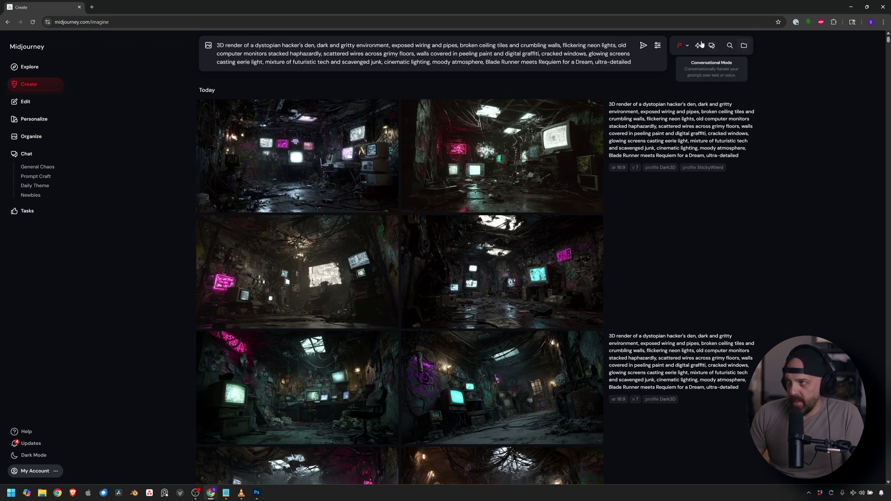
{"action": "left_click", "coordinate": [688, 47]}
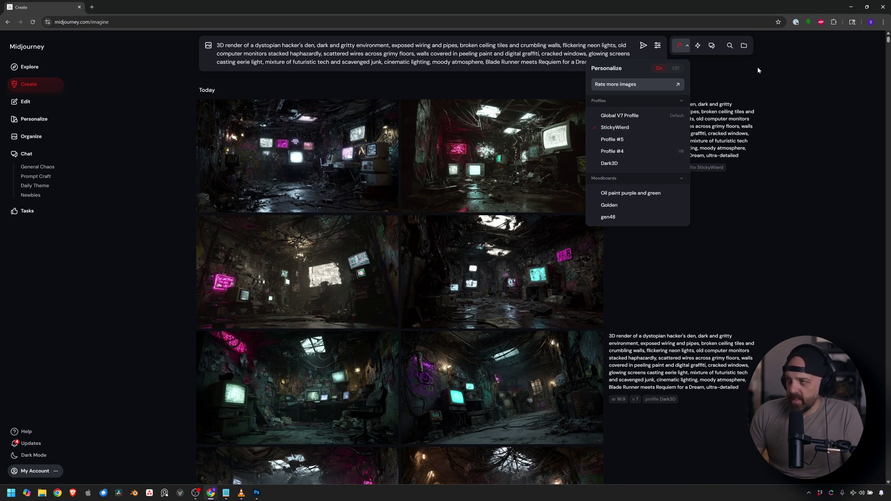
{"action": "left_click", "coordinate": [642, 46]}
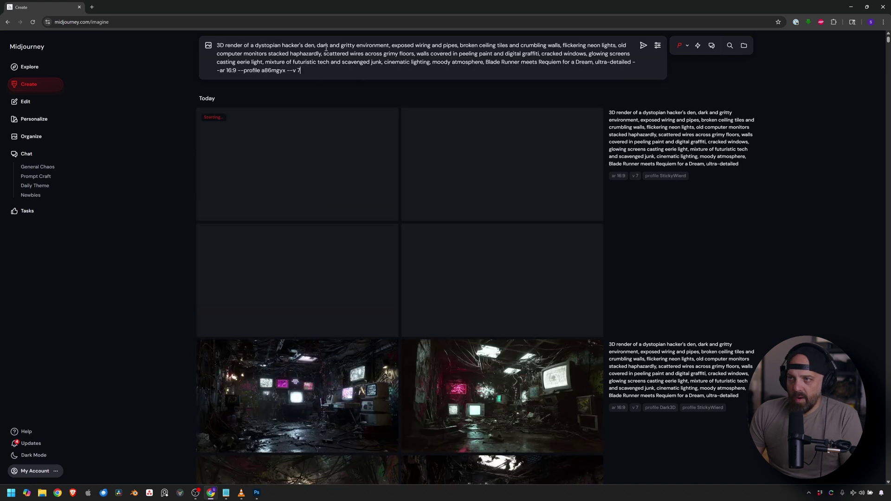
{"action": "left_click", "coordinate": [688, 46]}
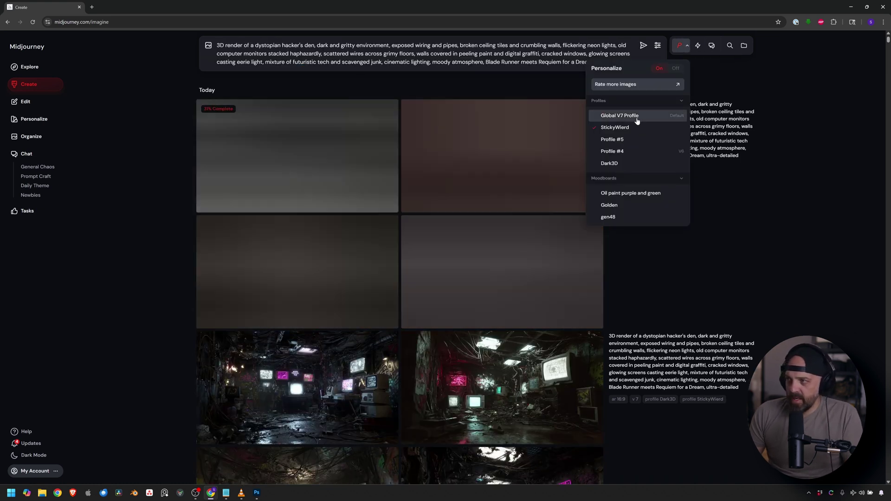
{"action": "scroll", "coordinate": [486, 358], "scroll_direction": "down", "scroll_amount": 8}
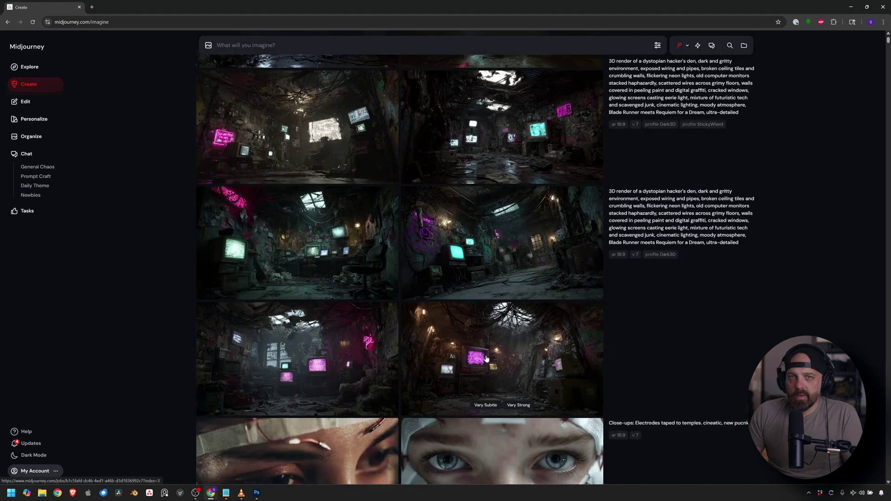
Enlarge a Dark3D render briefly, then return to the feed
{"action": "left_click", "coordinate": [486, 358]}
{"action": "scroll", "coordinate": [488, 352], "scroll_direction": "down", "scroll_amount": 1}
{"action": "scroll", "coordinate": [488, 351], "scroll_direction": "up", "scroll_amount": 1}
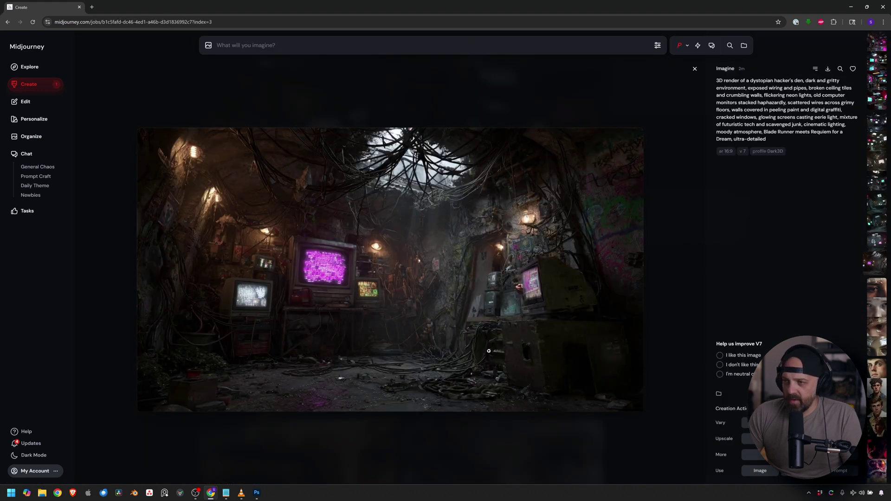
{"action": "key", "text": "Escape"}
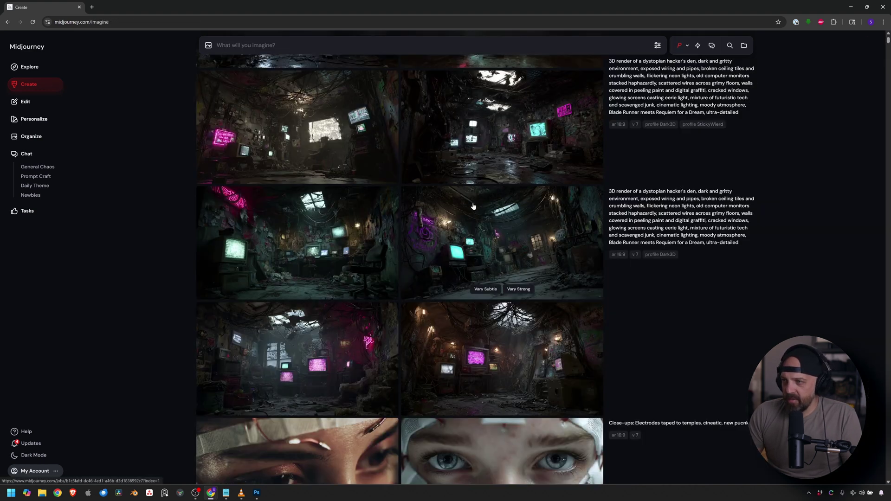
{"action": "scroll", "coordinate": [475, 204], "scroll_direction": "up", "scroll_amount": 5}
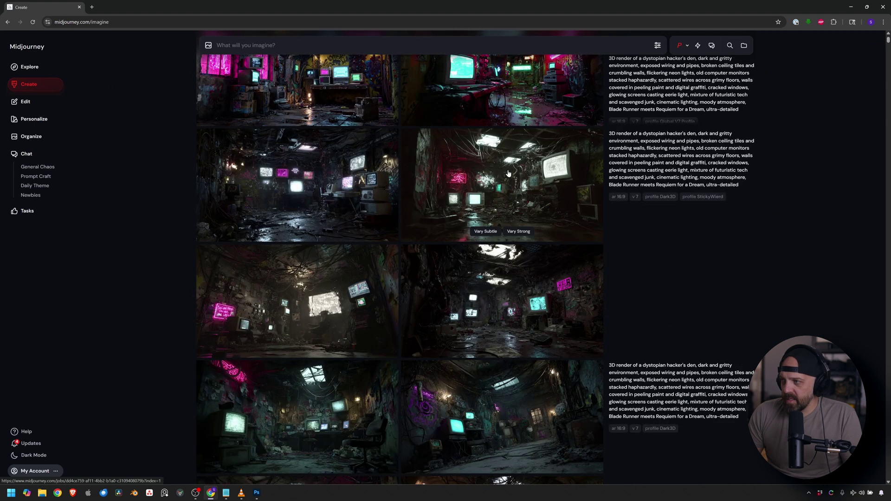
{"action": "scroll", "coordinate": [508, 173], "scroll_direction": "up", "scroll_amount": 5}
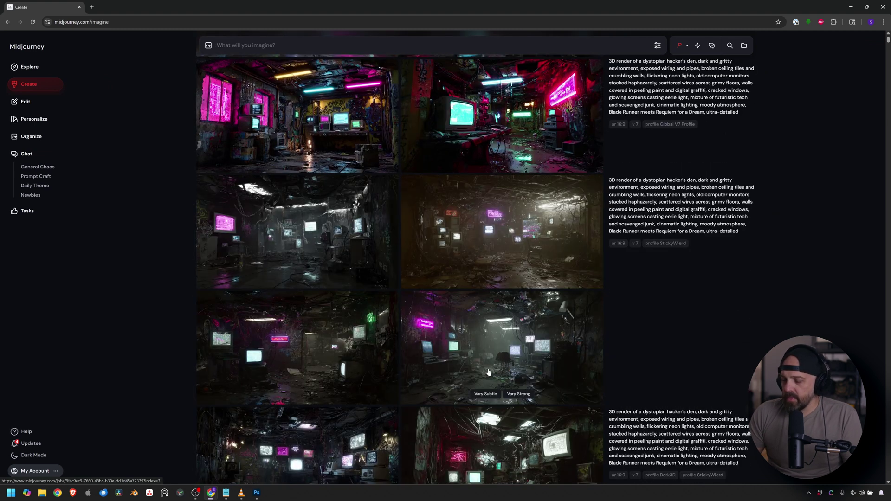
Flip through the StickyWierd render's images at full size
{"action": "left_click", "coordinate": [480, 361]}
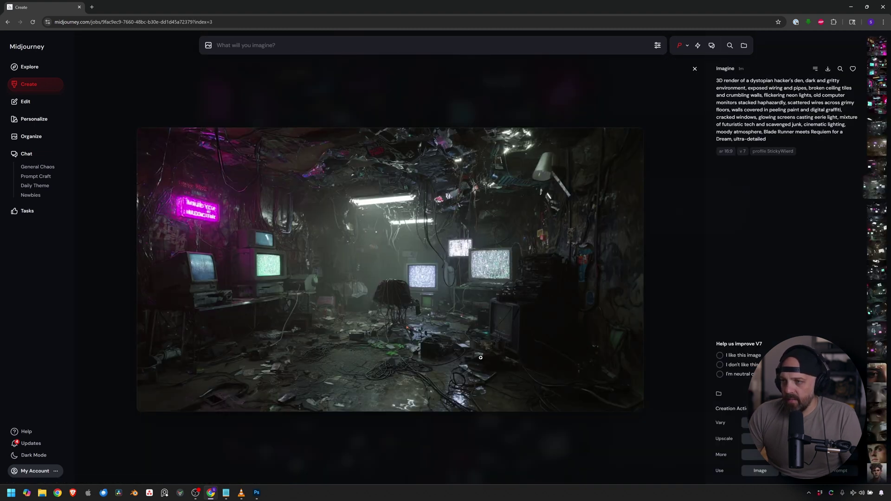
{"action": "key", "text": "Left"}
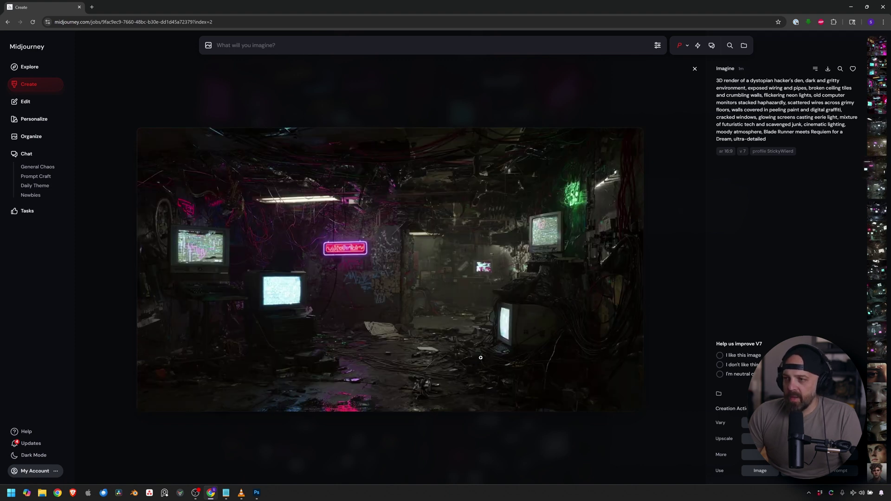
{"action": "key", "text": "Left"}
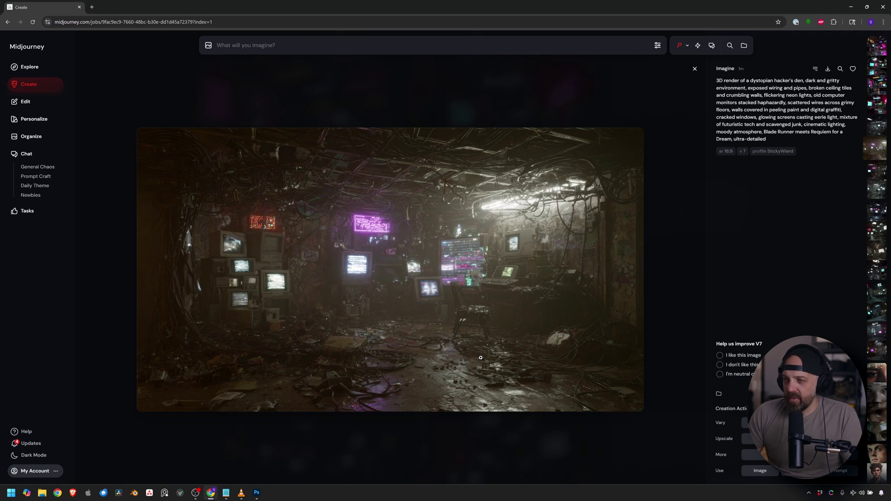
{"action": "key", "text": "Left"}
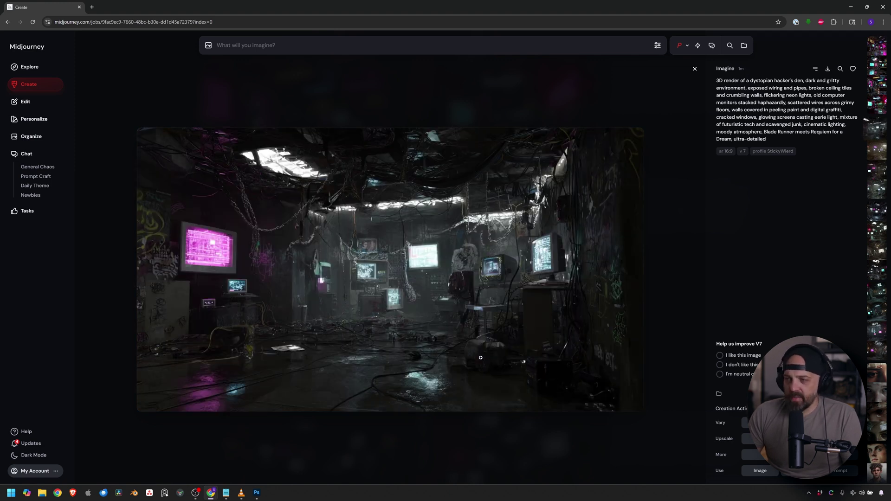
{"action": "key", "text": "Right"}
{"action": "key", "text": "Right"}
{"action": "key", "text": "Right"}
{"action": "key", "text": "Escape"}
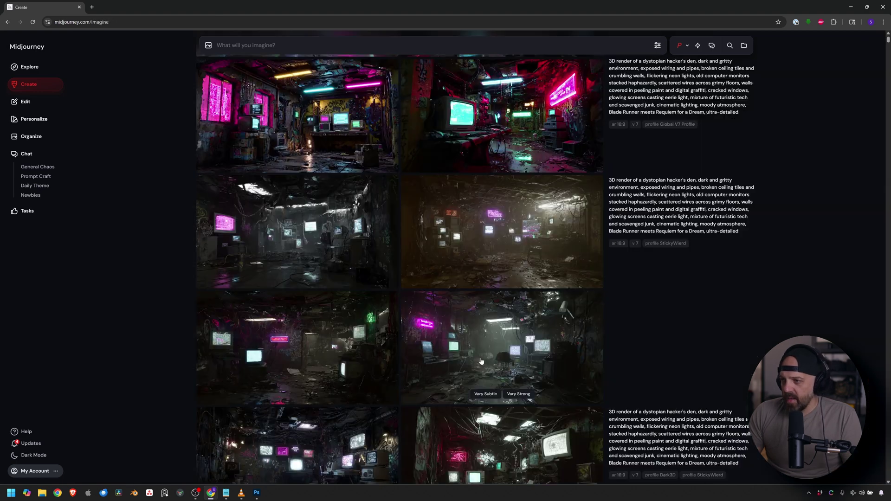
Open the Dark3D hacker's den render and scroll through its four images
{"action": "scroll", "coordinate": [481, 361], "scroll_direction": "down", "scroll_amount": 5}
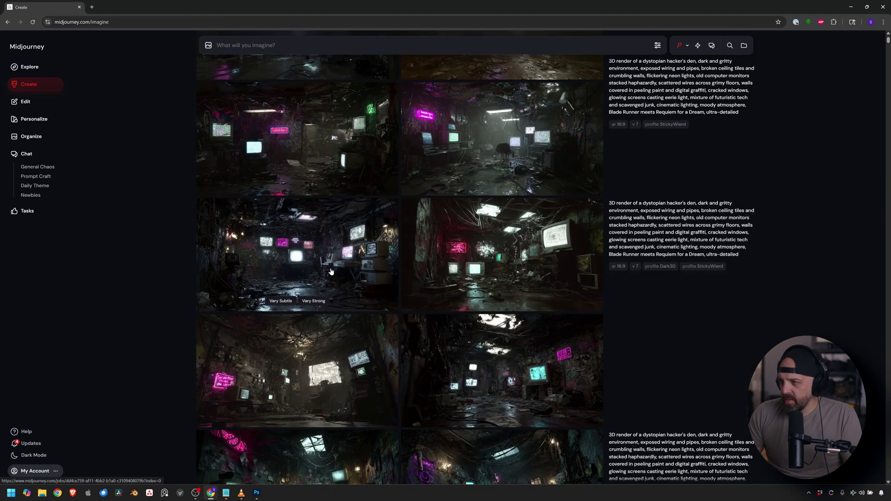
{"action": "scroll", "coordinate": [330, 271], "scroll_direction": "down", "scroll_amount": 4}
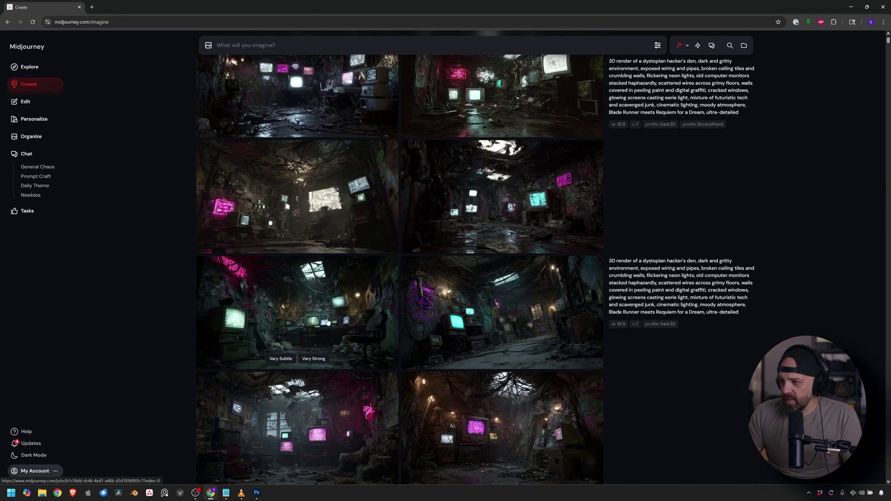
{"action": "left_click", "coordinate": [328, 322]}
{"action": "scroll", "coordinate": [327, 318], "scroll_direction": "down", "scroll_amount": 1}
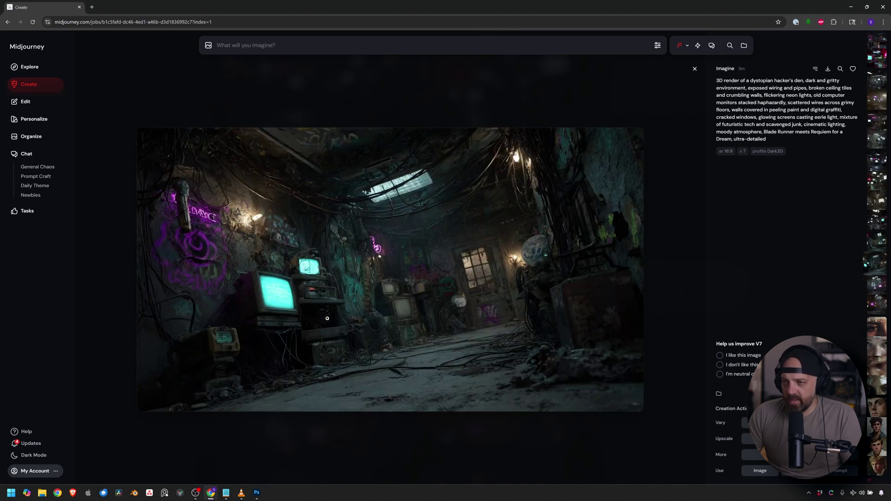
{"action": "scroll", "coordinate": [327, 319], "scroll_direction": "down", "scroll_amount": 1}
{"action": "scroll", "coordinate": [327, 319], "scroll_direction": "down", "scroll_amount": 1}
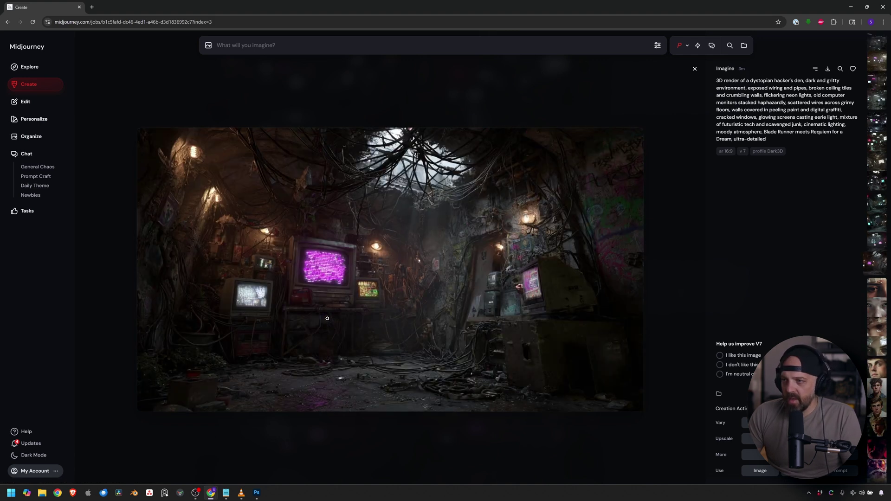
{"action": "scroll", "coordinate": [327, 318], "scroll_direction": "up", "scroll_amount": 3}
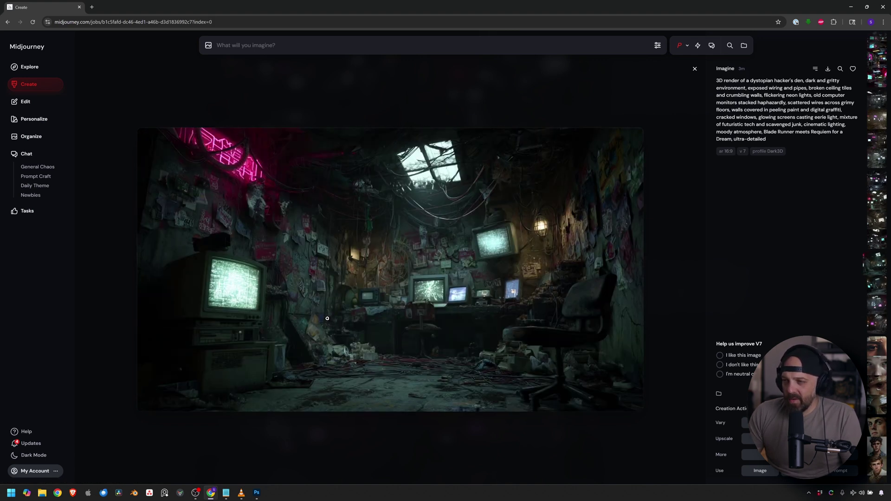
{"action": "key", "text": "Escape"}
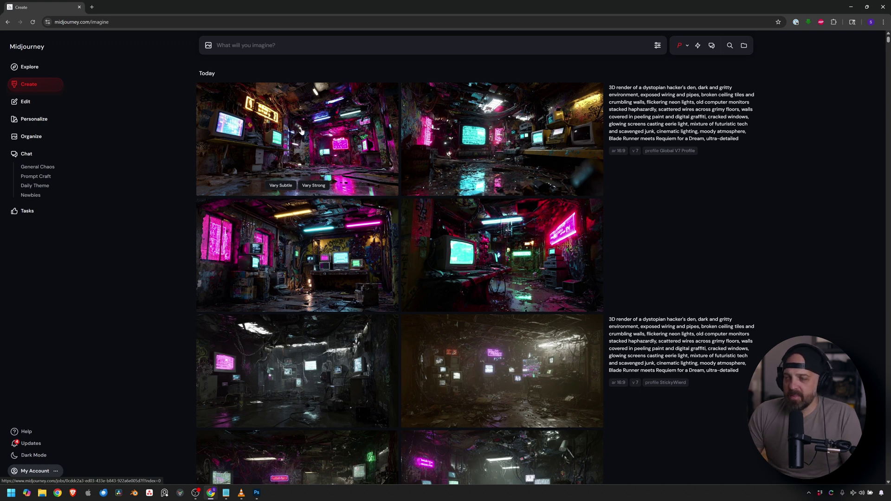
Compare the four Global V7 Profile renders of the hacker's den at full size
{"action": "left_click", "coordinate": [295, 129]}
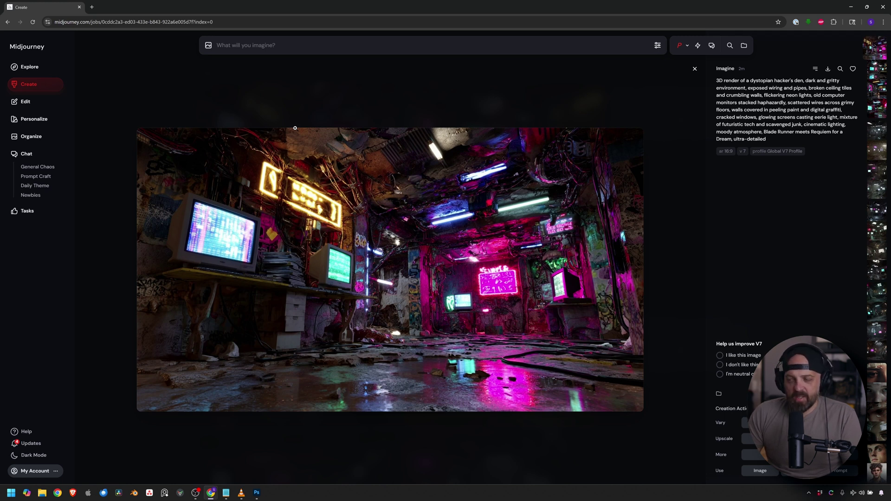
{"action": "key", "text": "Right"}
{"action": "key", "text": "Right"}
{"action": "key", "text": "Right"}
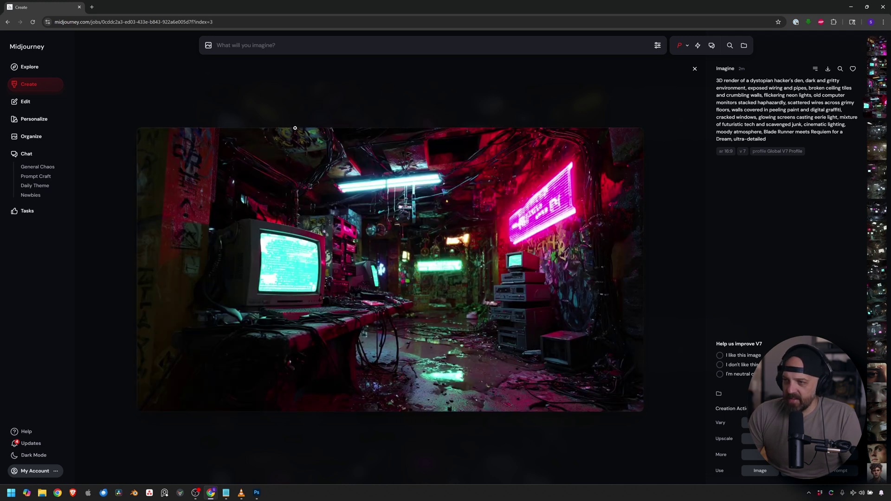
{"action": "key", "text": "Left"}
{"action": "key", "text": "Left"}
{"action": "key", "text": "Left"}
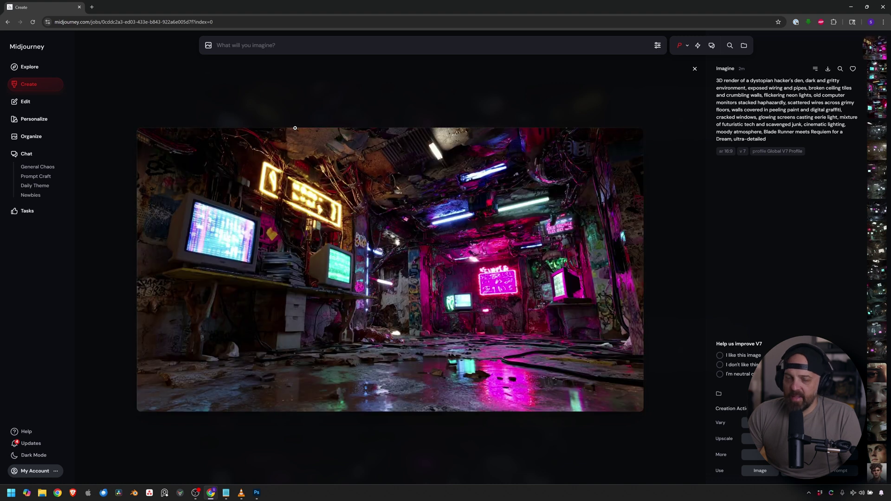
{"action": "key", "text": "Right"}
{"action": "key", "text": "Right"}
{"action": "key", "text": "Right"}
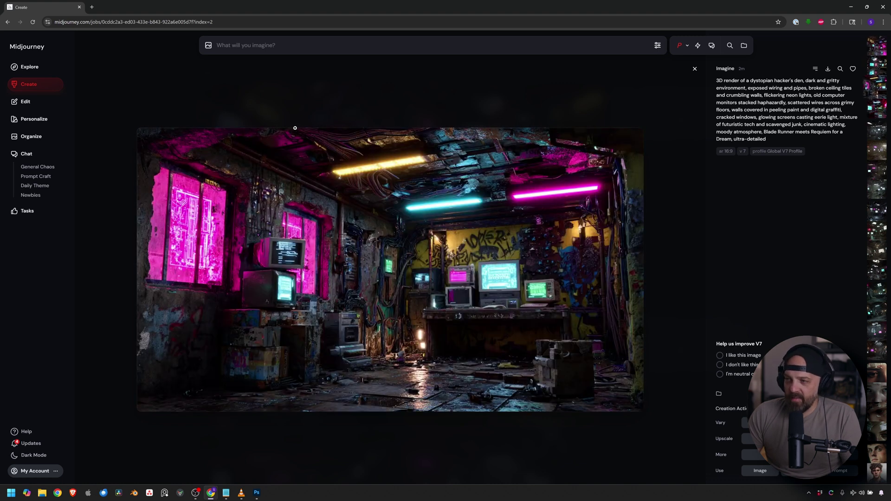
{"action": "key", "text": "Left"}
{"action": "key", "text": "Left"}
{"action": "key", "text": "Left"}
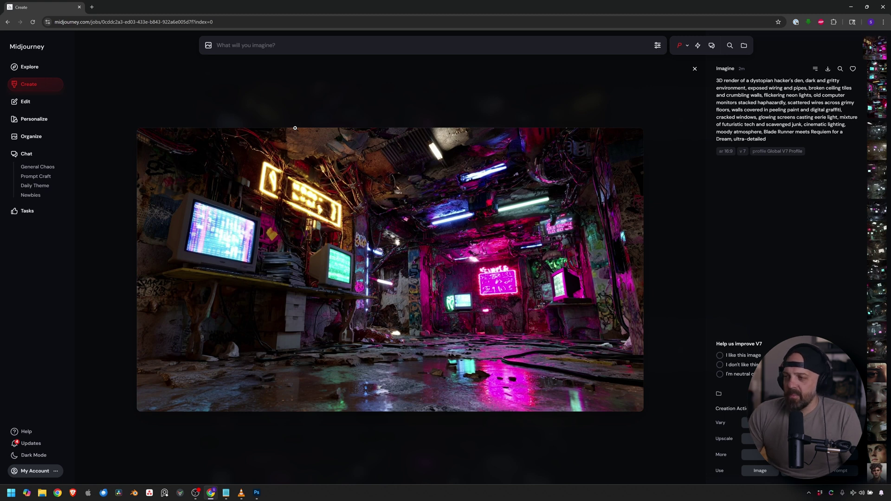
{"action": "key", "text": "Right"}
{"action": "key", "text": "Right"}
{"action": "key", "text": "Right"}
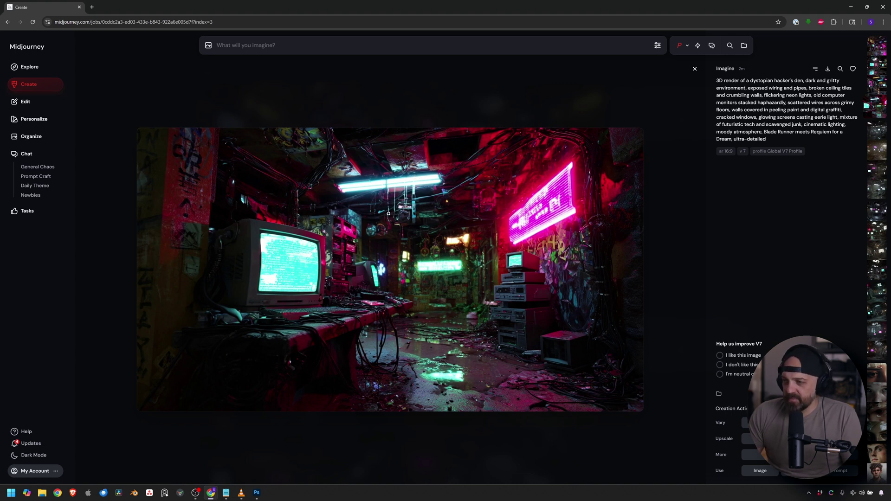
Return to the grid and open the StickyWierd-only render at full size
{"action": "key", "text": "Escape"}
{"action": "scroll", "coordinate": [329, 282], "scroll_direction": "down", "scroll_amount": 3}
{"action": "left_click", "coordinate": [330, 282]}
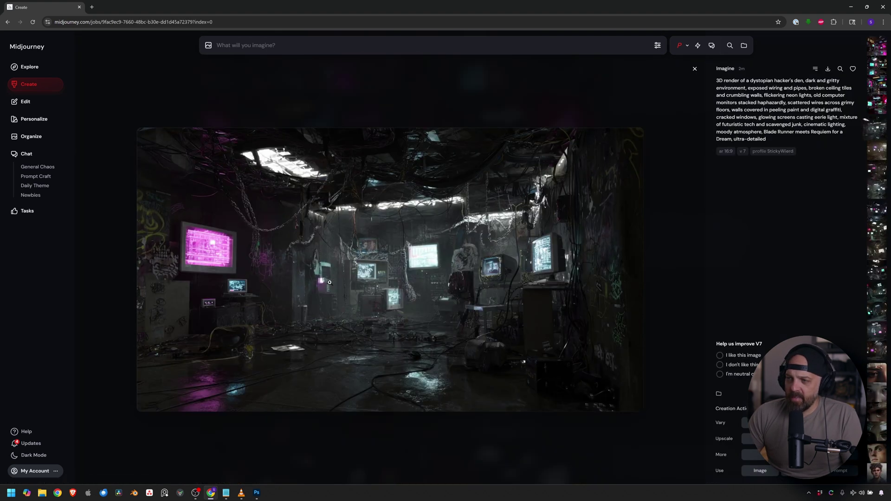
Flip through the StickyWierd images, then the Dark3D plus StickyWierd images, and return to the feed's top
{"action": "key", "text": "Right"}
{"action": "key", "text": "Right"}
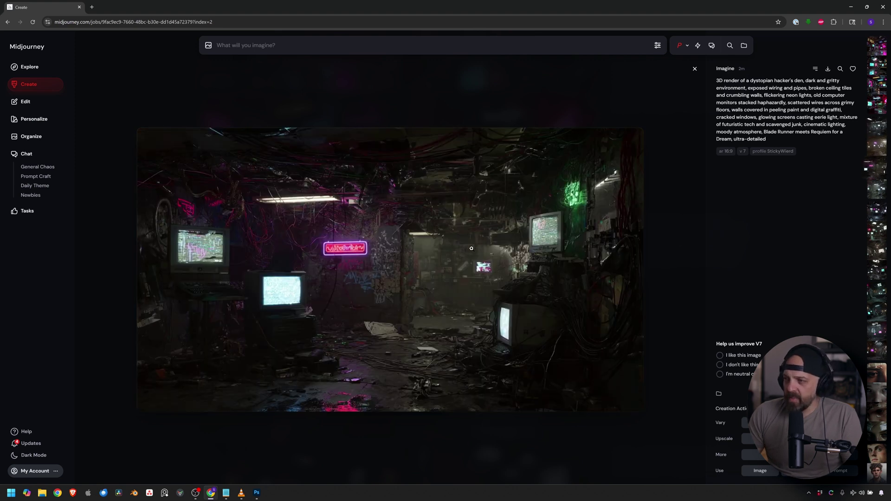
{"action": "key", "text": "Escape"}
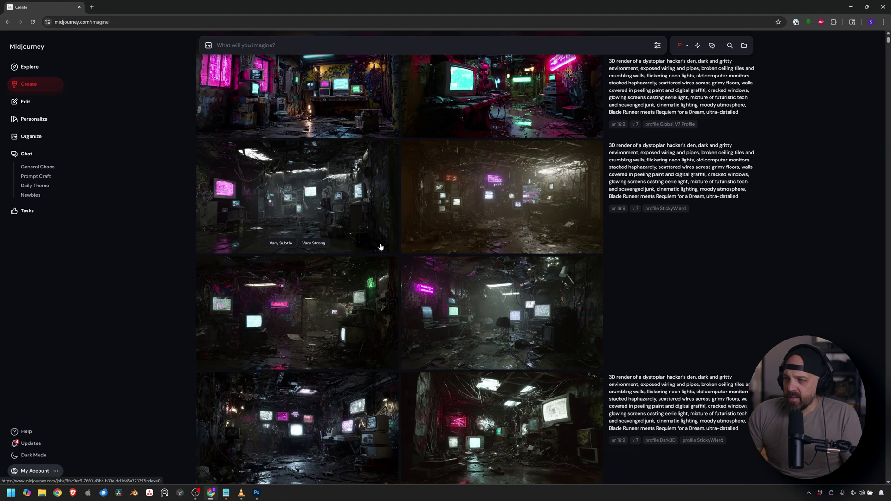
{"action": "scroll", "coordinate": [291, 232], "scroll_direction": "down", "scroll_amount": 5}
{"action": "left_click", "coordinate": [291, 199]}
{"action": "key", "text": "Right"}
{"action": "key", "text": "Right"}
{"action": "key", "text": "Right"}
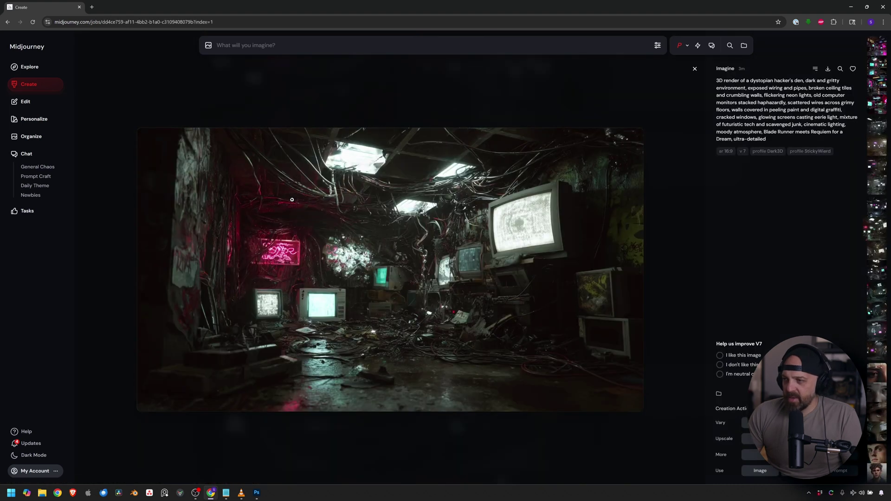
{"action": "key", "text": "Left"}
{"action": "key", "text": "Left"}
{"action": "key", "text": "Left"}
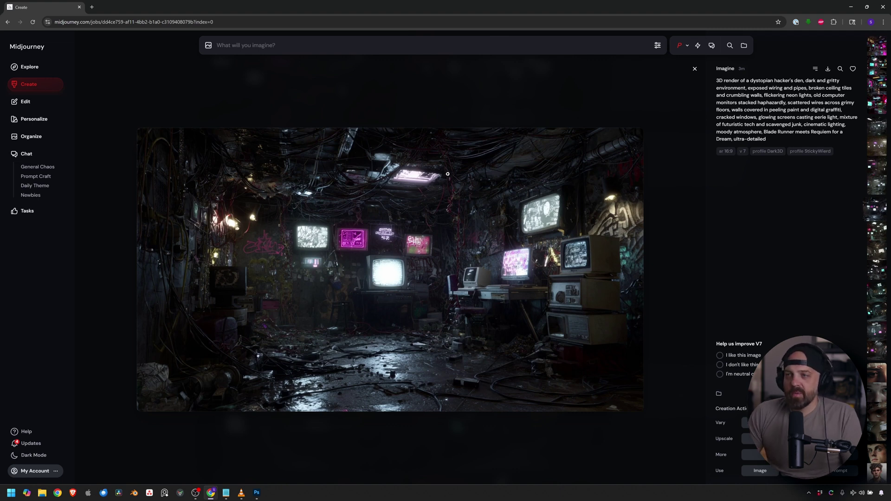
{"action": "key", "text": "Escape"}
{"action": "scroll", "coordinate": [390, 210], "scroll_direction": "up", "scroll_amount": 5}
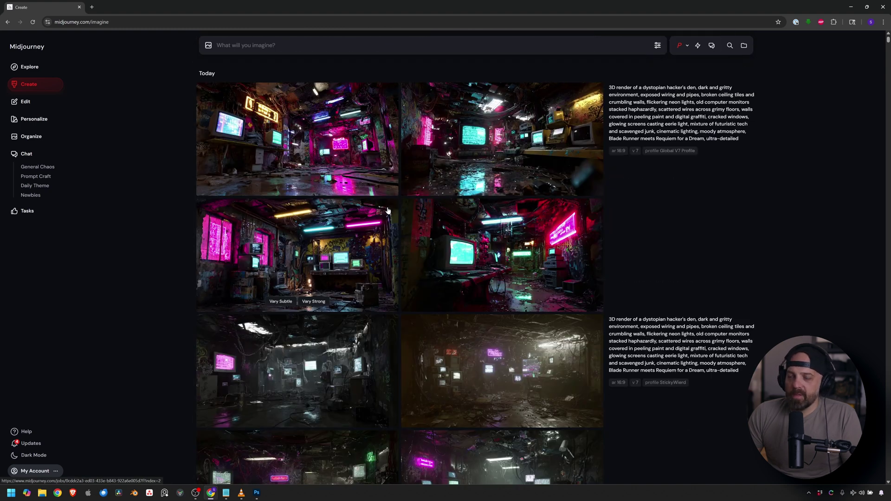
{"action": "scroll", "coordinate": [345, 216], "scroll_direction": "down", "scroll_amount": 4}
{"action": "scroll", "coordinate": [345, 216], "scroll_direction": "up", "scroll_amount": 2}
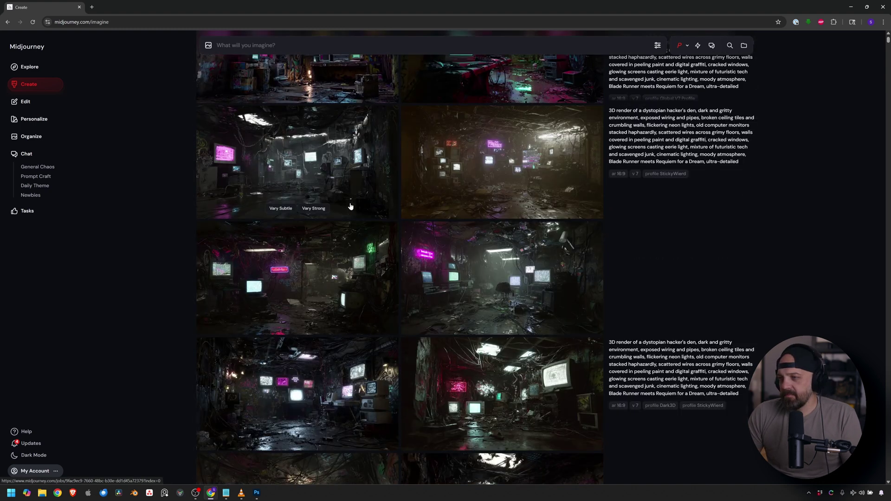
{"action": "scroll", "coordinate": [325, 232], "scroll_direction": "down", "scroll_amount": 1}
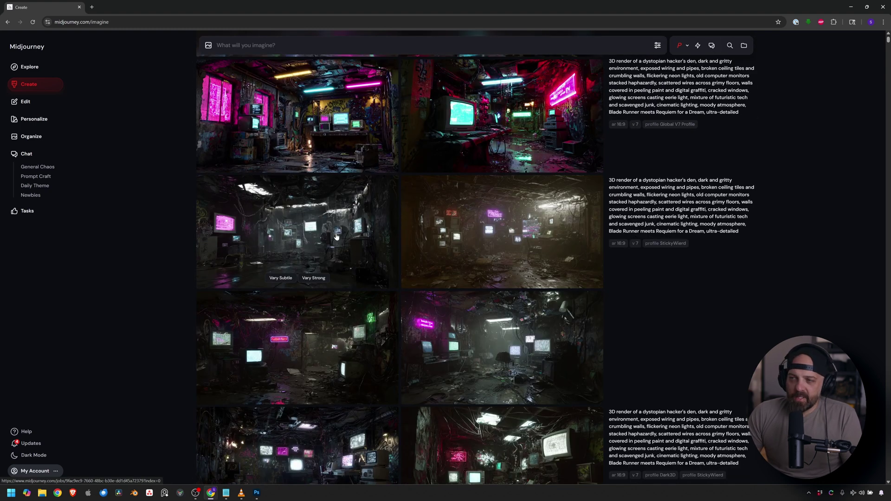
{"action": "left_click", "coordinate": [310, 234]}
{"action": "scroll", "coordinate": [310, 235], "scroll_direction": "down", "scroll_amount": 4}
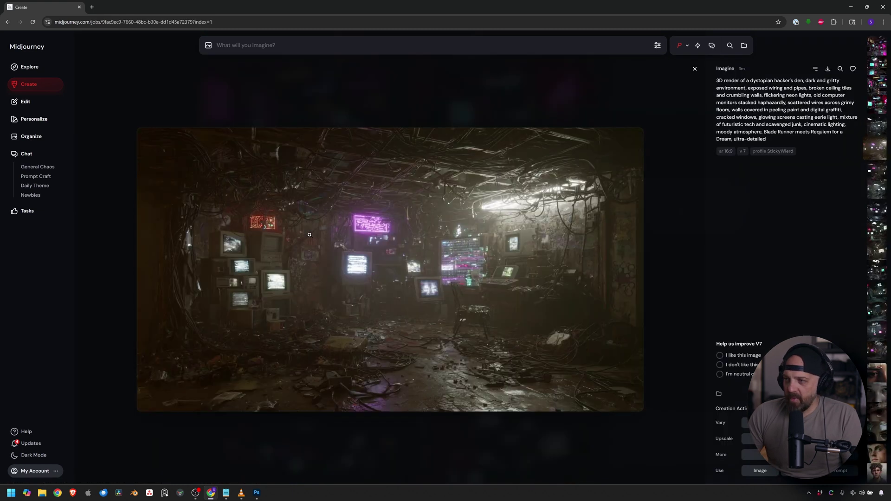
{"action": "scroll", "coordinate": [310, 234], "scroll_direction": "down", "scroll_amount": 2}
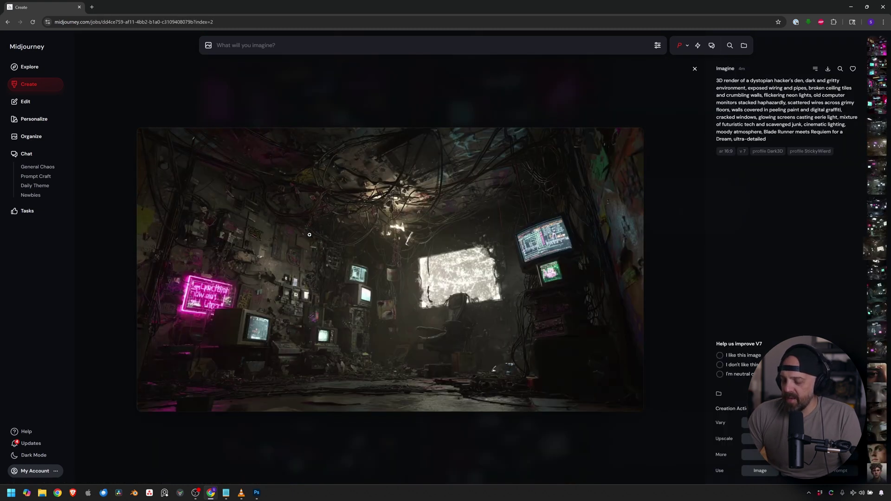
{"action": "key", "text": "Escape"}
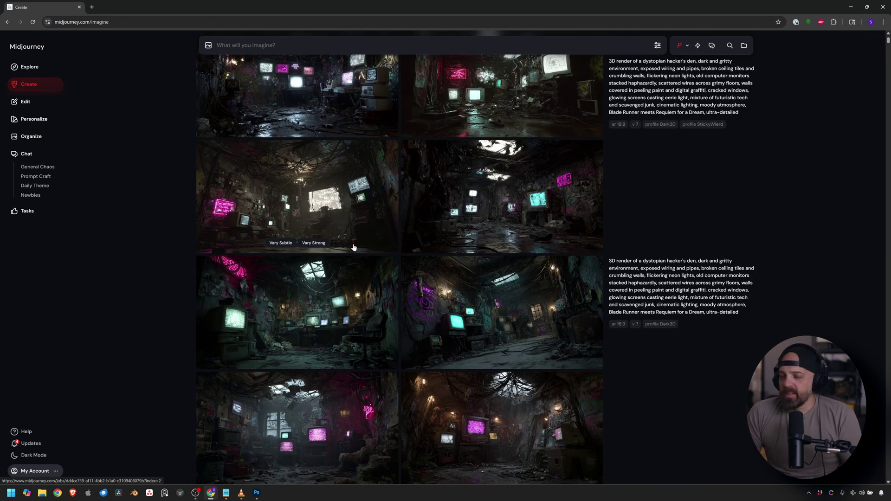